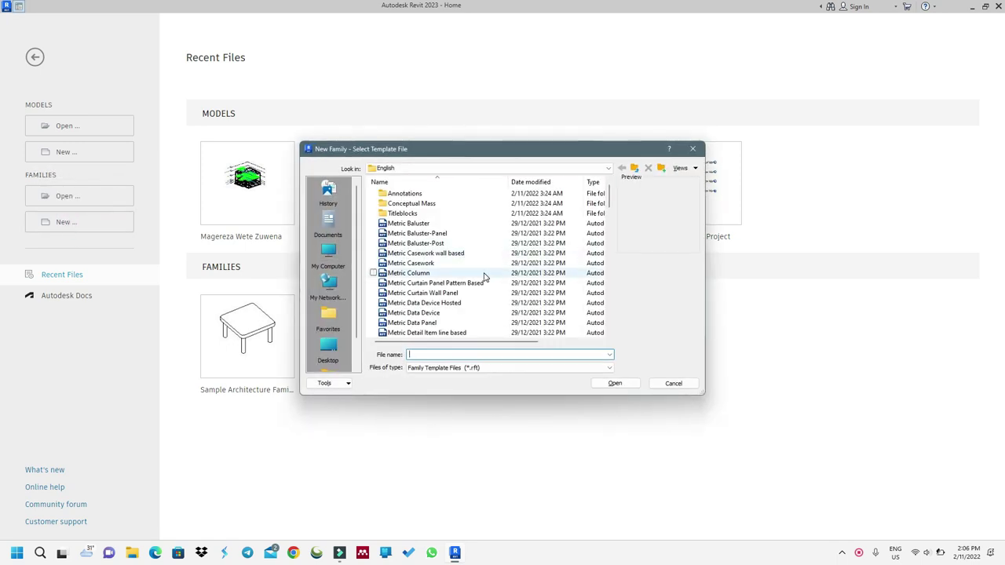
# Create a new family from the Metric Structural Framing - Beams and Braces.rft template
pyautogui.scroll(-10, 487, 273)
pyautogui.scroll(-5, 485, 277)
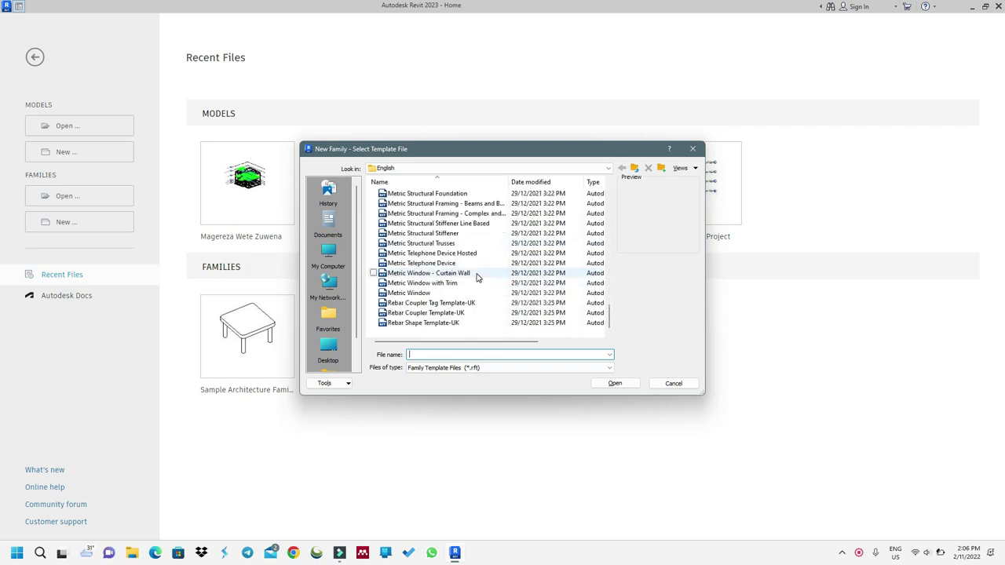
pyautogui.click(479, 204)
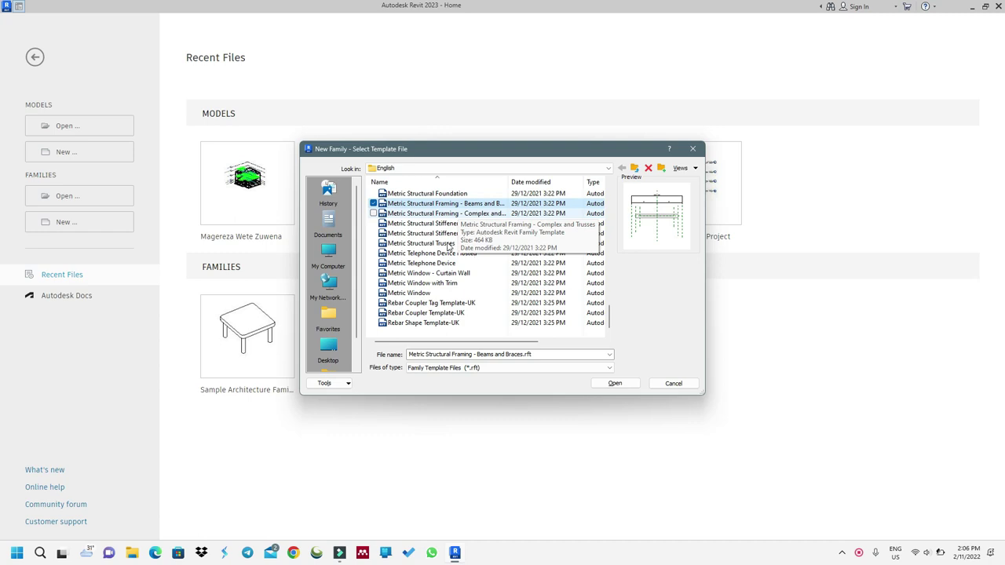
pyautogui.scroll(1, 449, 246)
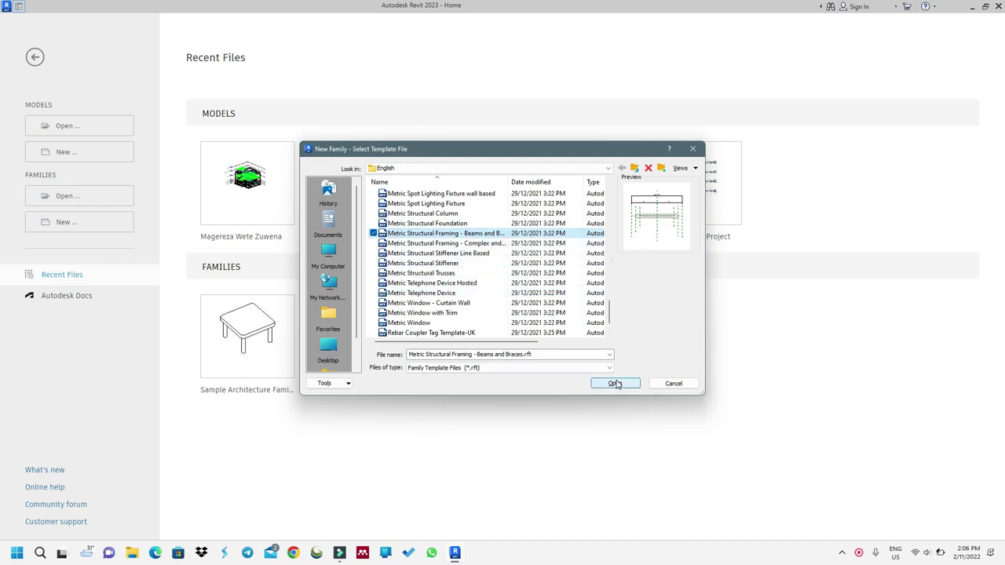
pyautogui.click(615, 384)
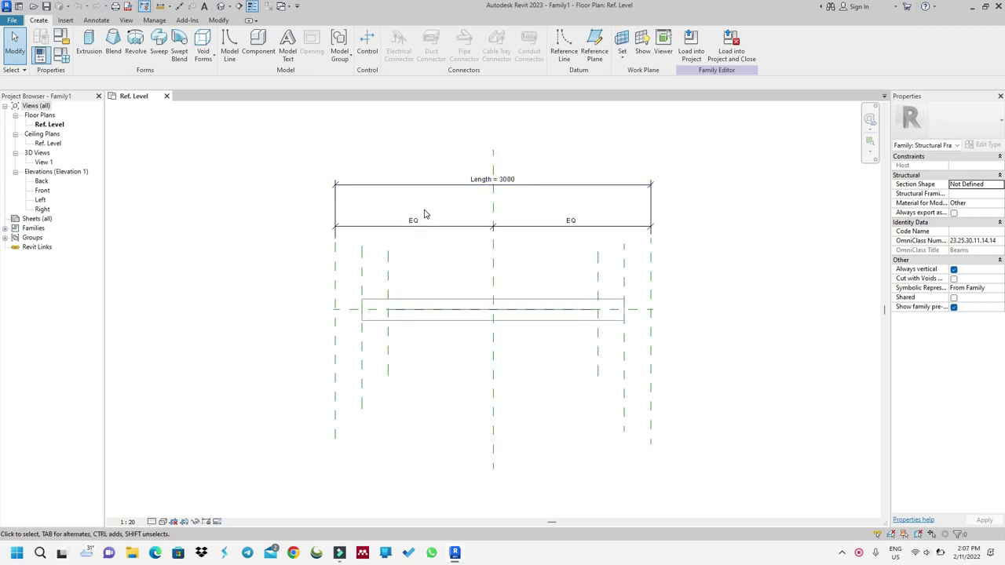
# Delete the template's default beam extrusion and open the Left elevation view
pyautogui.click(446, 300)
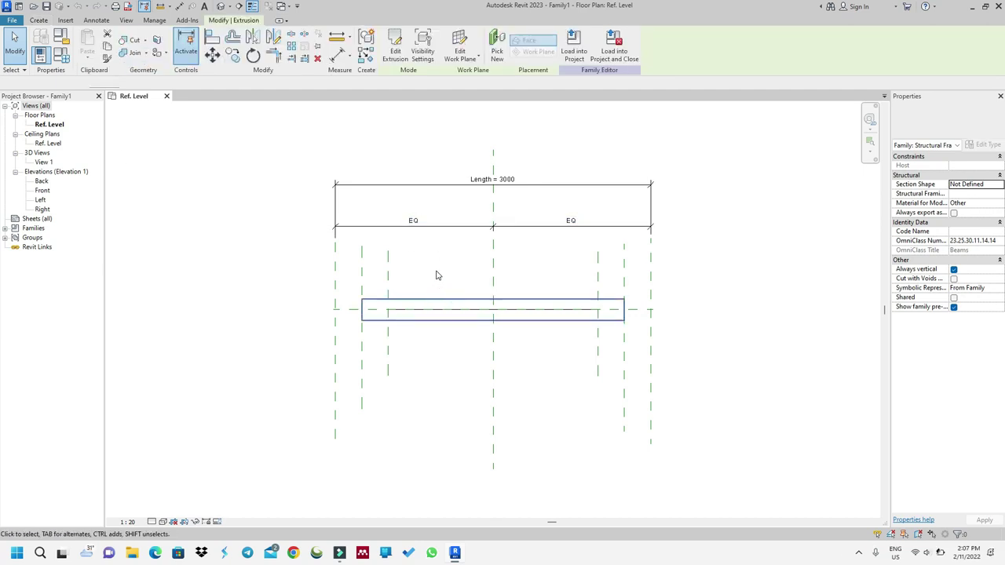
pyautogui.press('Delete')
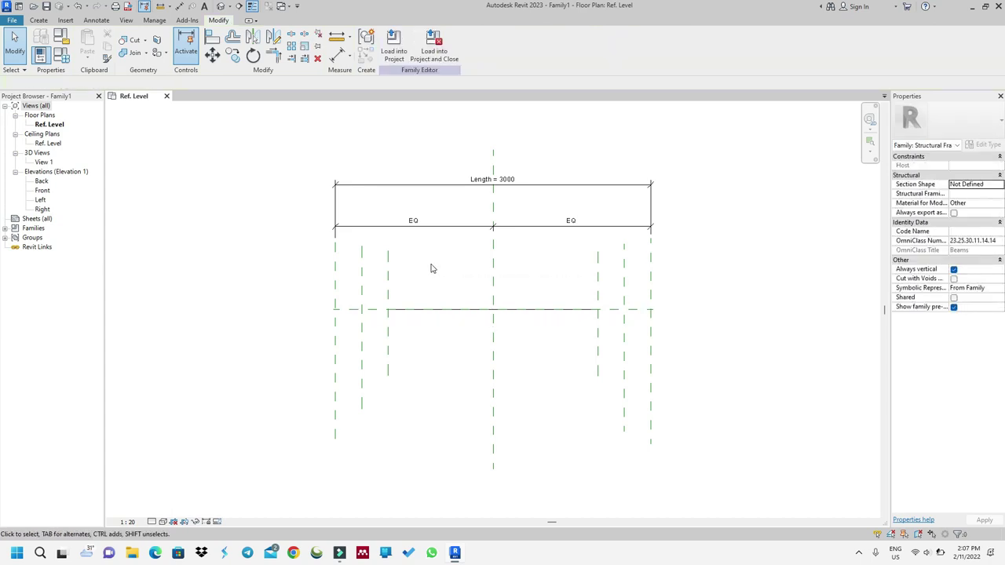
pyautogui.doubleClick(39, 201)
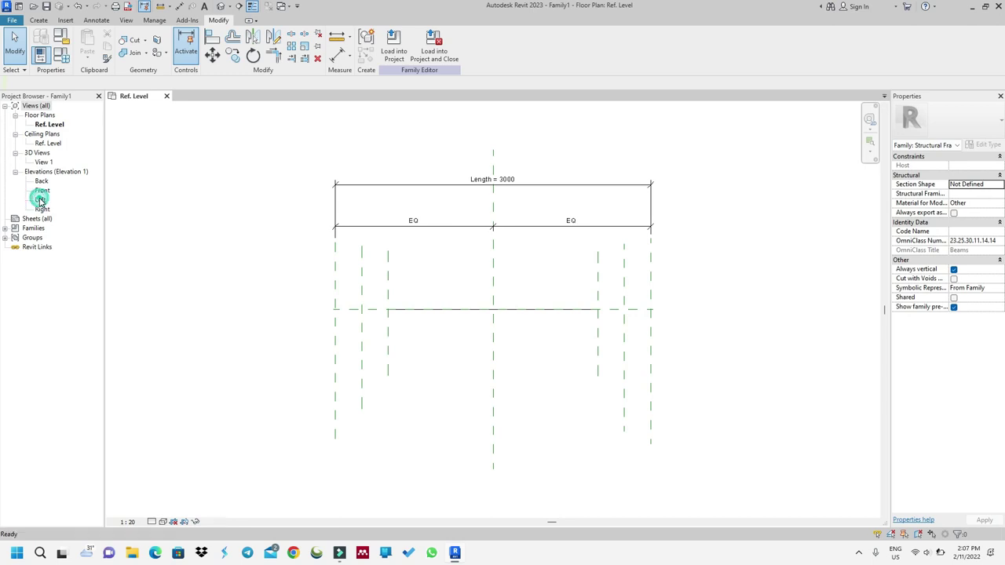
pyautogui.scroll(4, 446, 316)
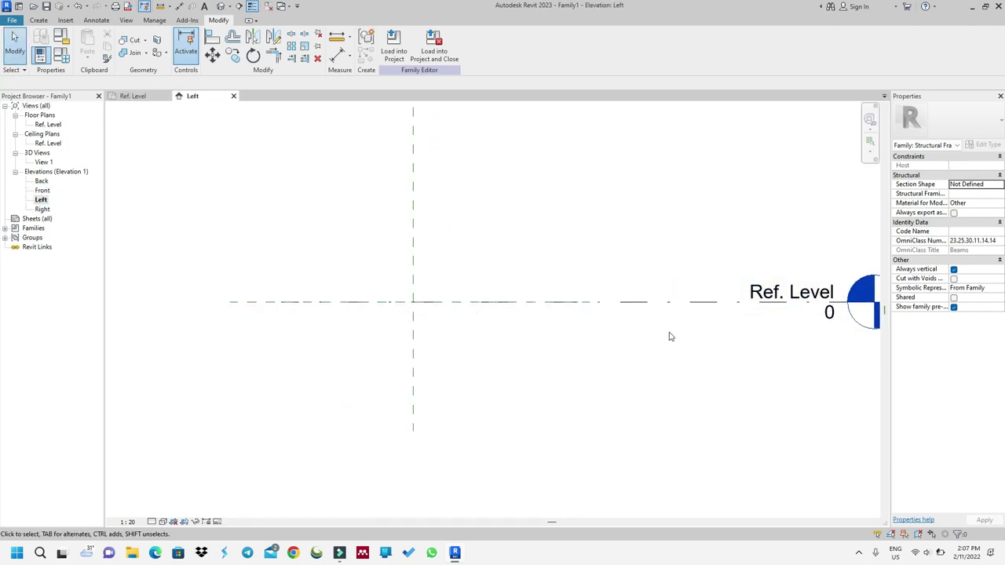
pyautogui.scroll(-4, 663, 336)
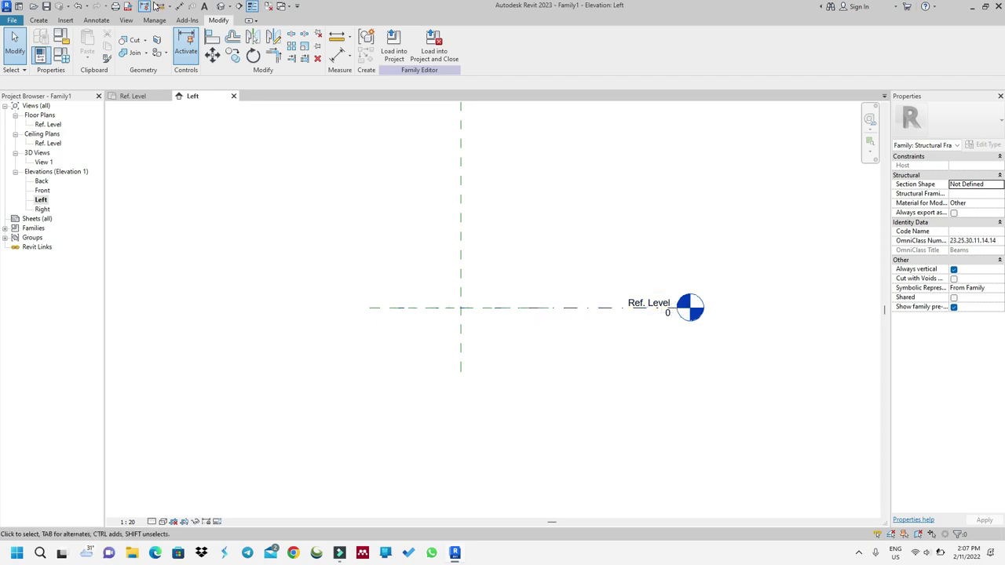
pyautogui.click(39, 20)
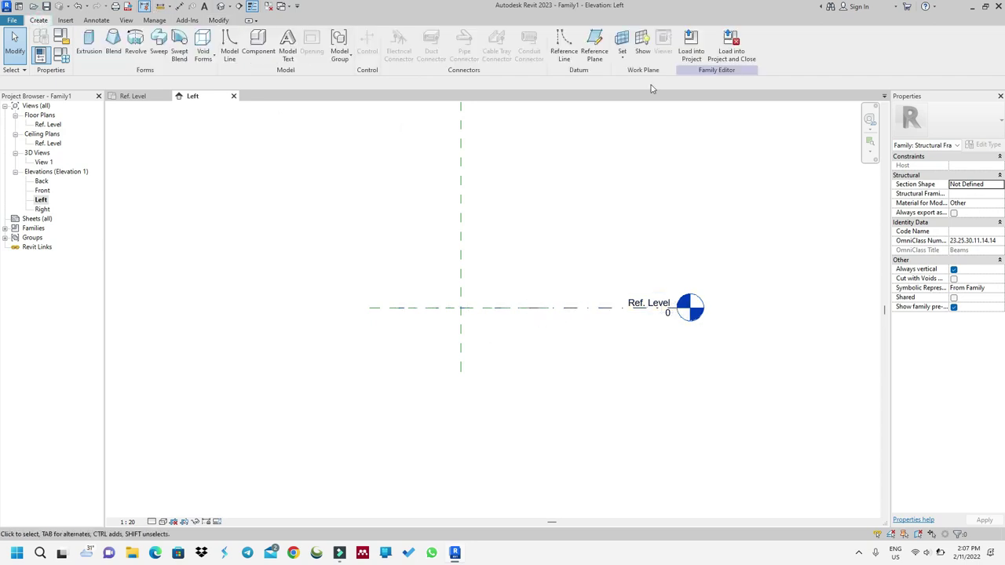
# On work plane Reference Plane : Left, draw two vertical reference lines either side of centre
pyautogui.click(563, 55)
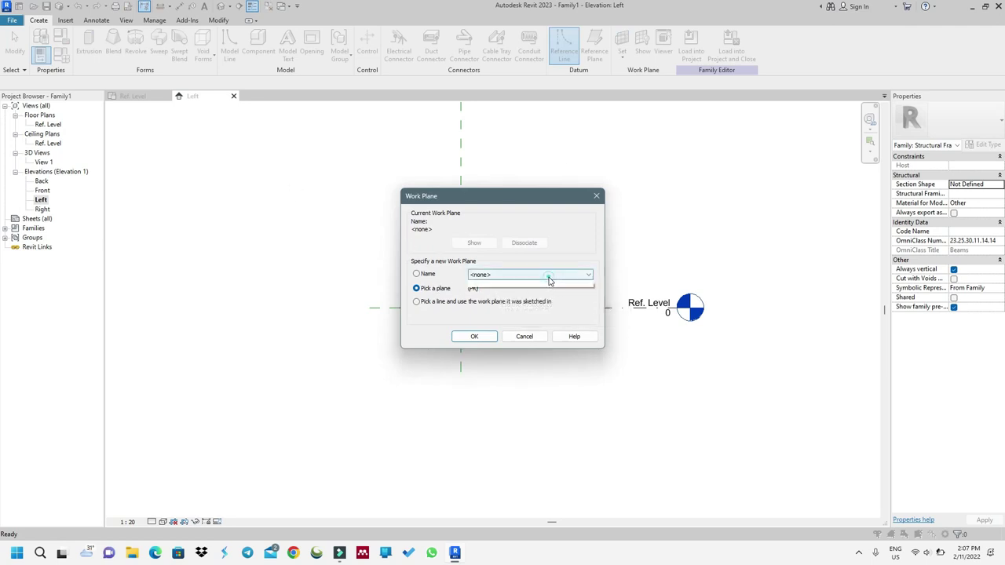
pyautogui.click(549, 278)
pyautogui.click(545, 318)
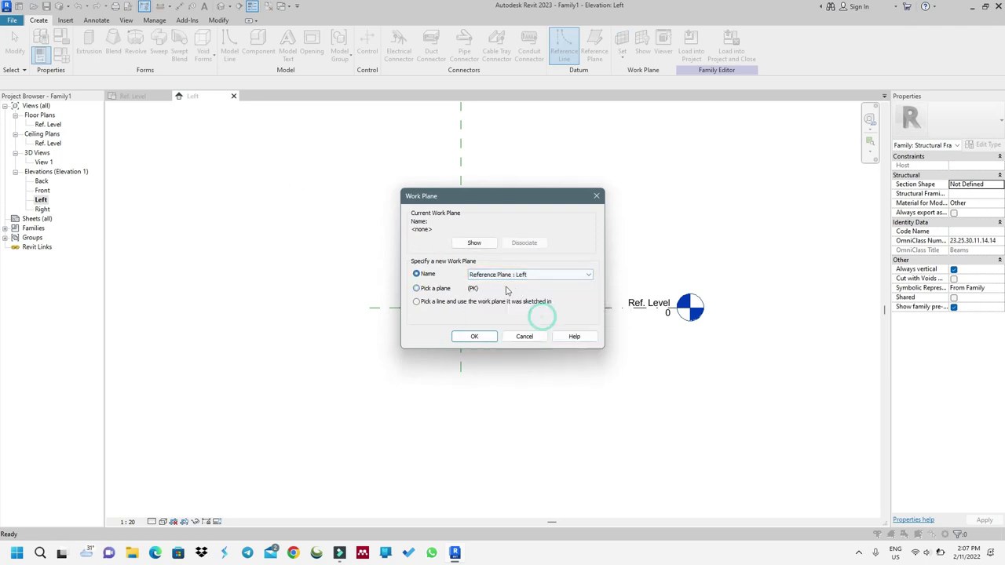
pyautogui.click(475, 336)
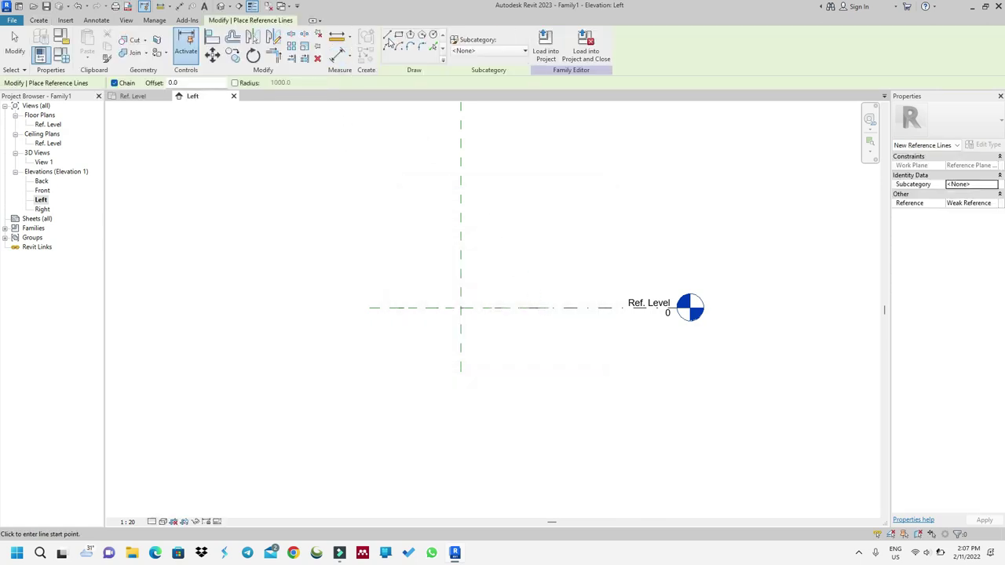
pyautogui.click(416, 265)
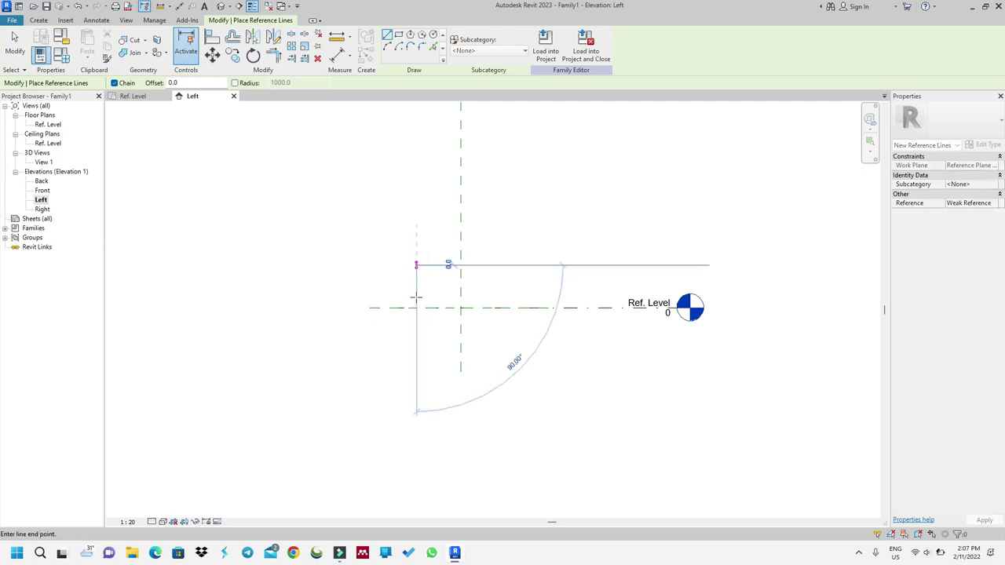
pyautogui.click(416, 382)
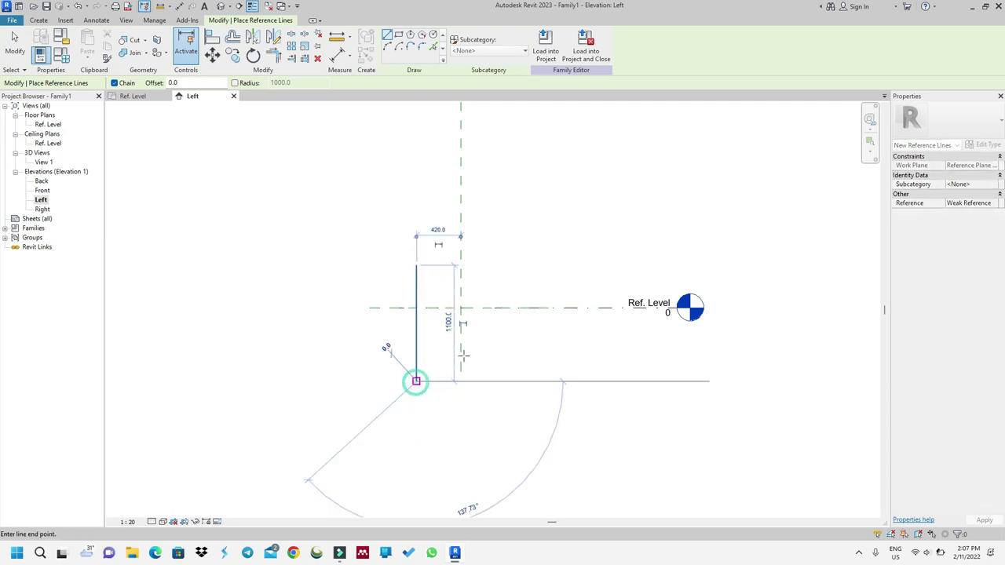
pyautogui.press('Escape')
pyautogui.click(512, 267)
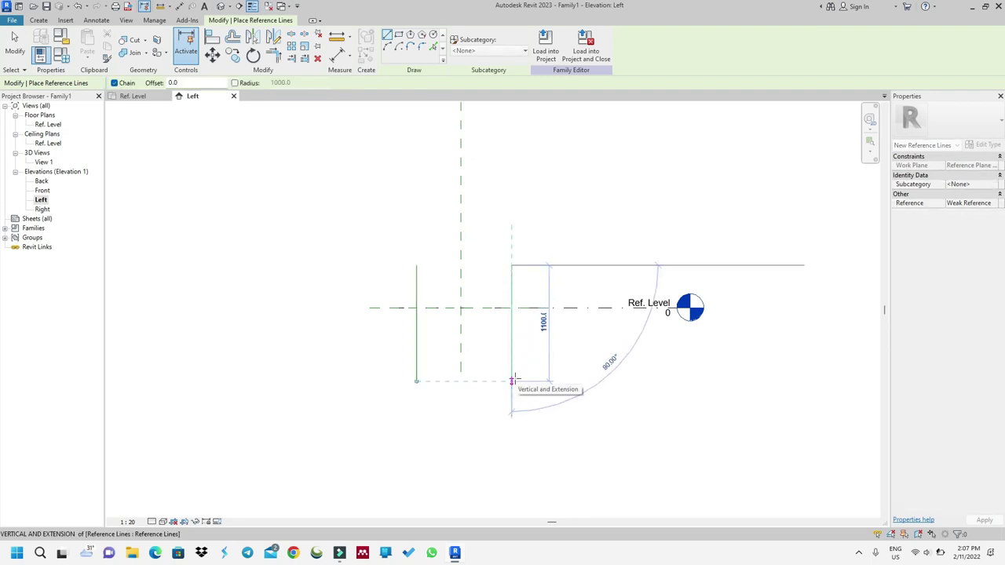
pyautogui.click(512, 381)
pyautogui.press('Escape')
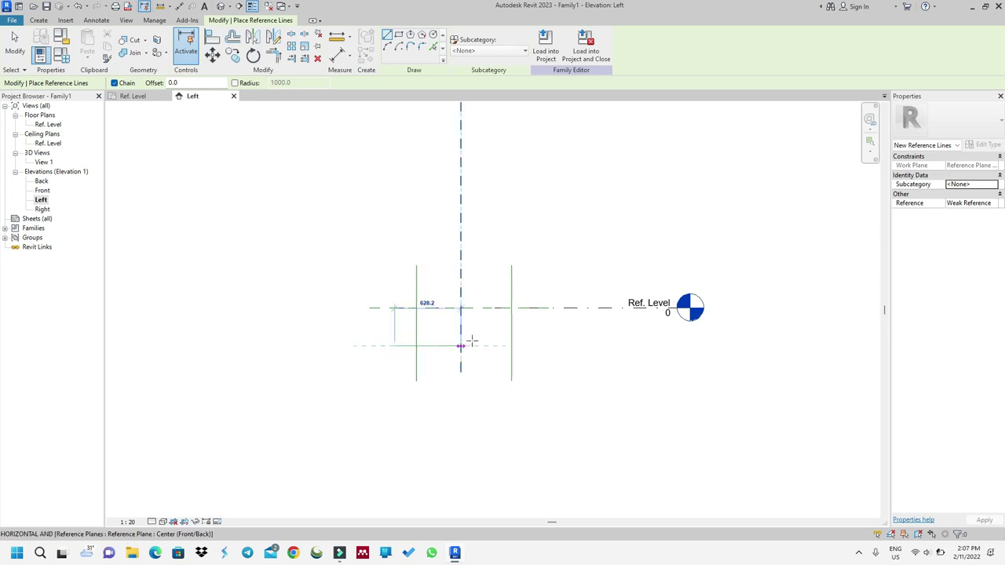
# Draw the lower horizontal reference line across the two verticals below Ref. Level
pyautogui.click(532, 345)
pyautogui.press('Escape')
pyautogui.press('Escape')
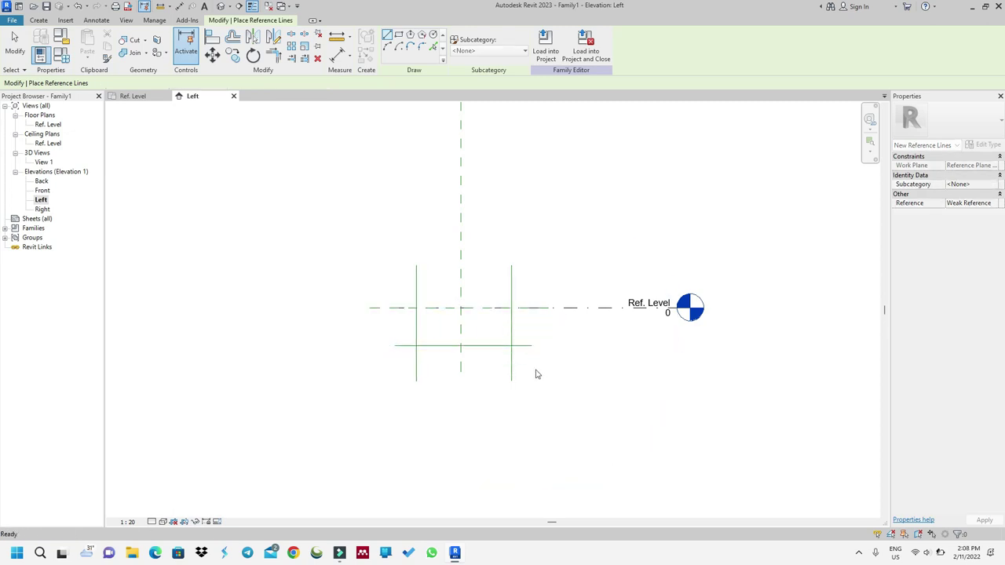
pyautogui.click(395, 370)
pyautogui.click(532, 370)
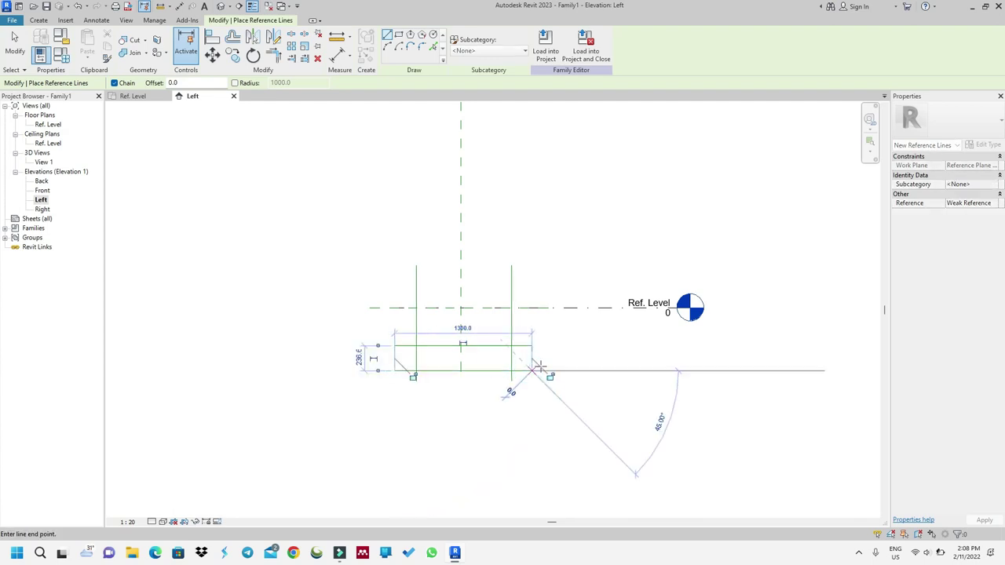
pyautogui.press('Escape')
pyautogui.press('Escape')
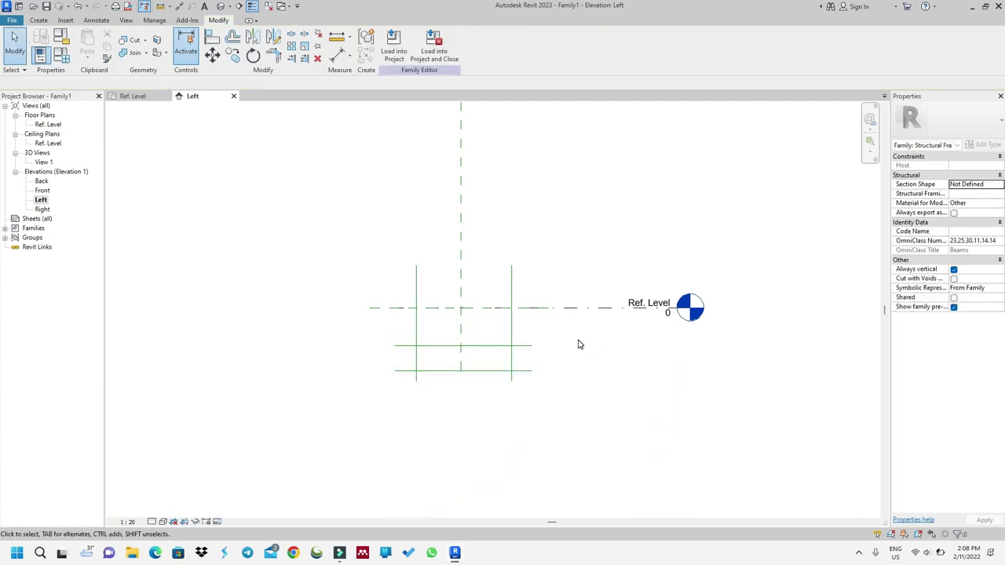
pyautogui.scroll(2, 479, 318)
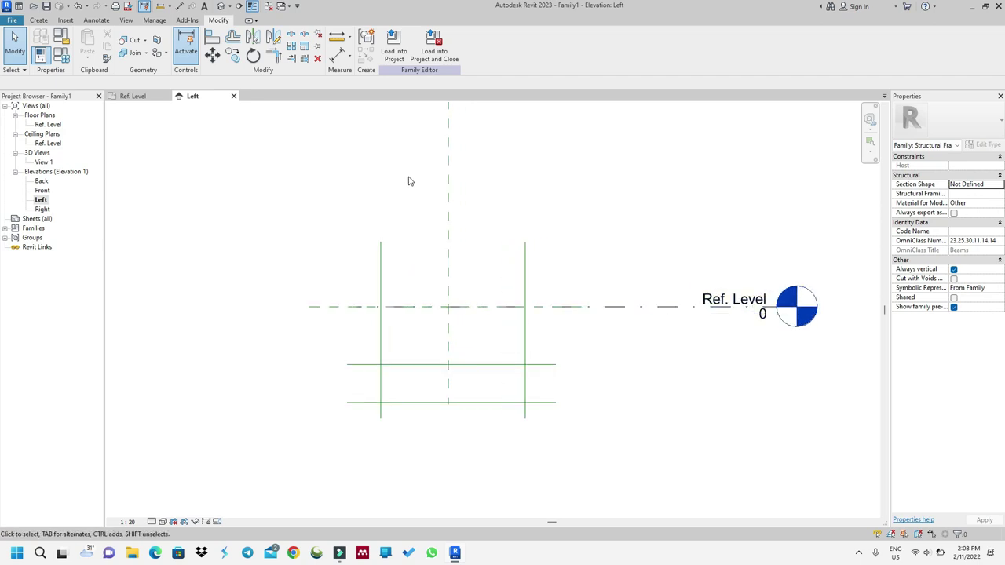
pyautogui.scroll(-1, 525, 295)
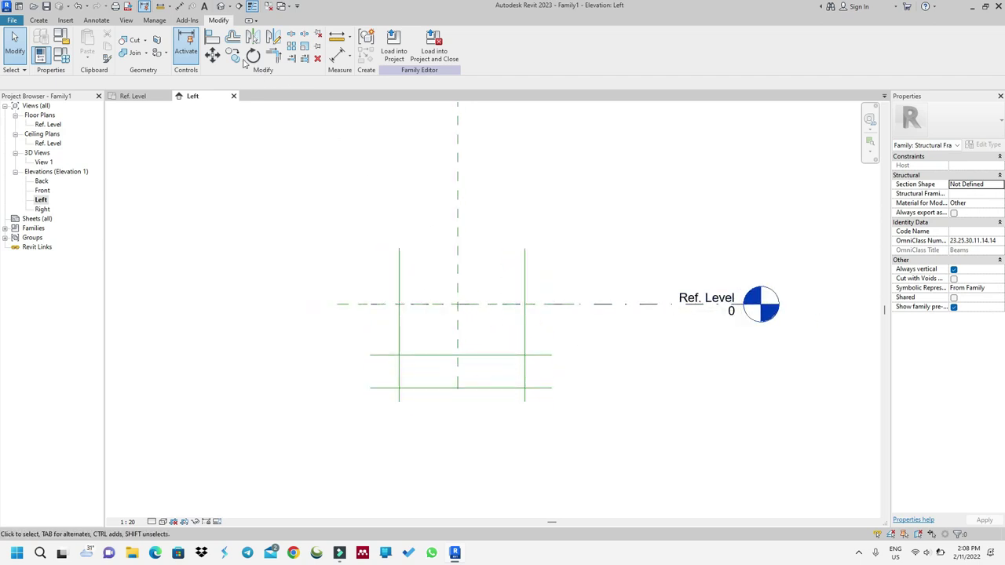
# Add an EQ dimension from the left line through the centre plane to the right line
pyautogui.click(96, 19)
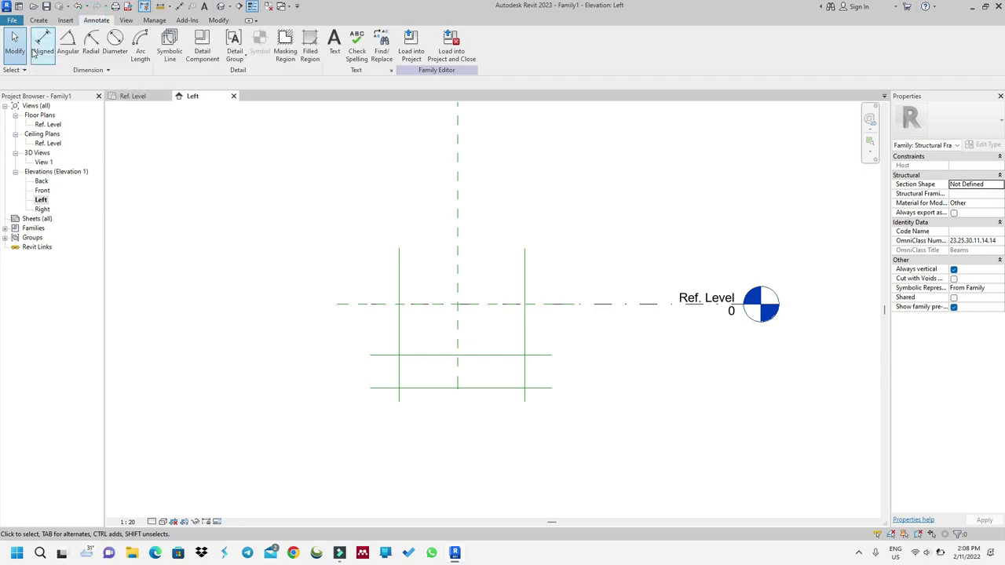
pyautogui.click(42, 41)
pyautogui.click(399, 275)
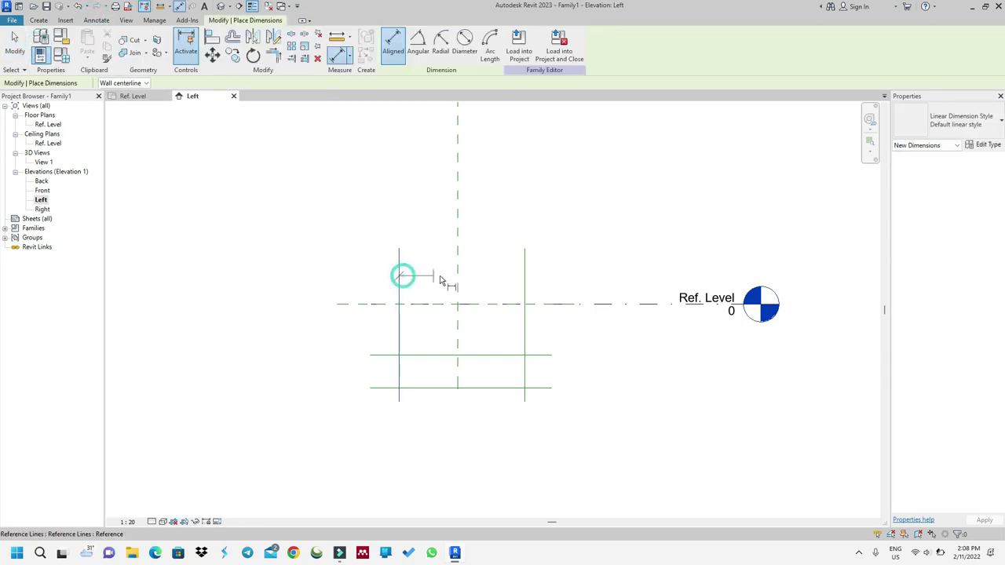
pyautogui.click(457, 275)
pyautogui.click(524, 279)
pyautogui.click(509, 281)
pyautogui.click(459, 245)
pyautogui.click(560, 320)
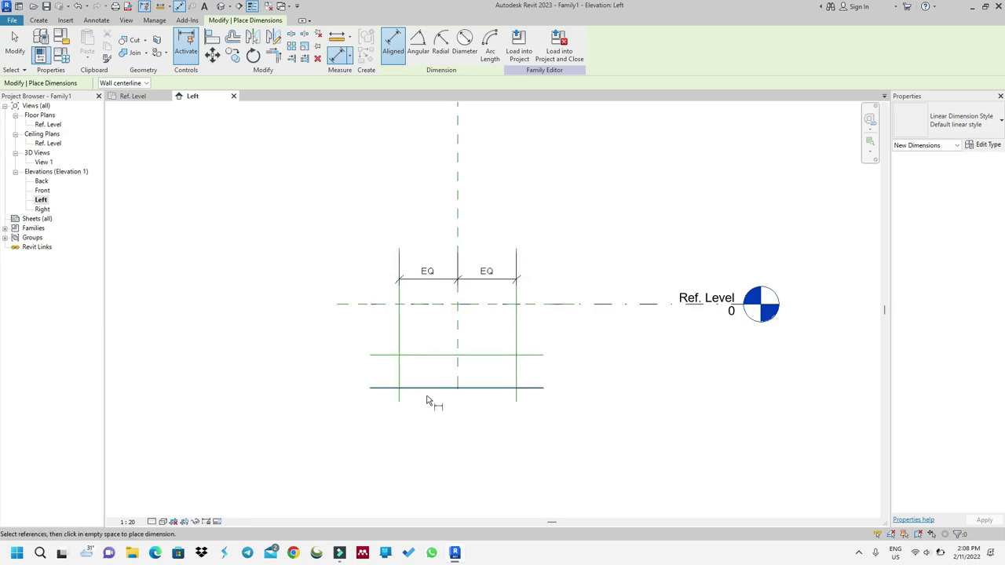
# Dimension the overall 840 width and label it with new parameter B
pyautogui.click(403, 401)
pyautogui.click(517, 402)
pyautogui.click(538, 412)
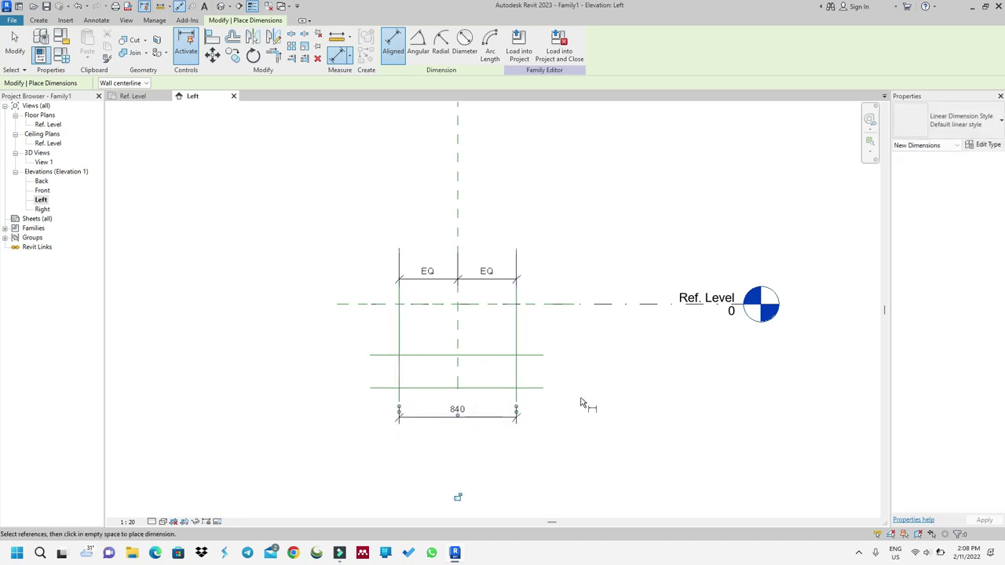
pyautogui.press('Escape')
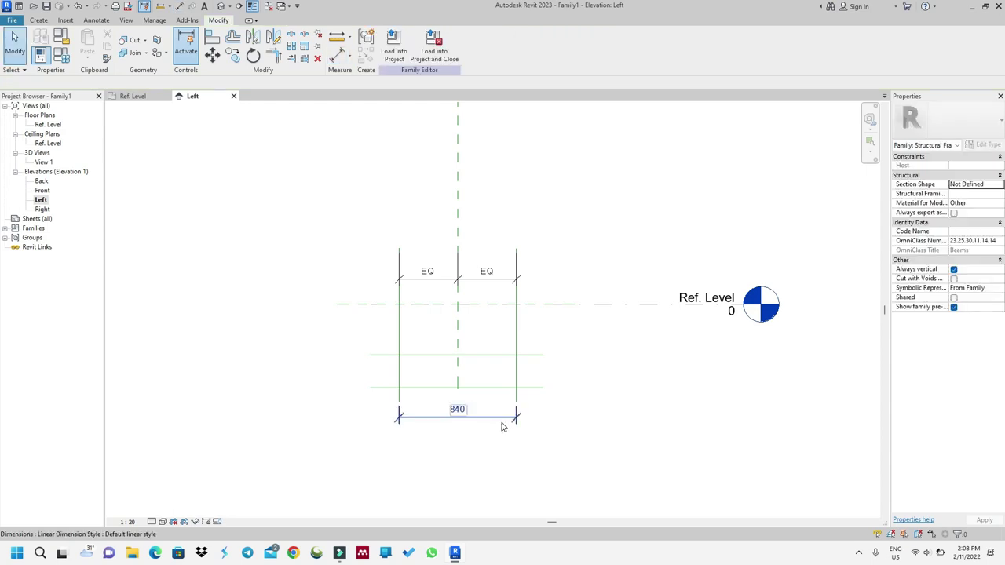
pyautogui.click(501, 419)
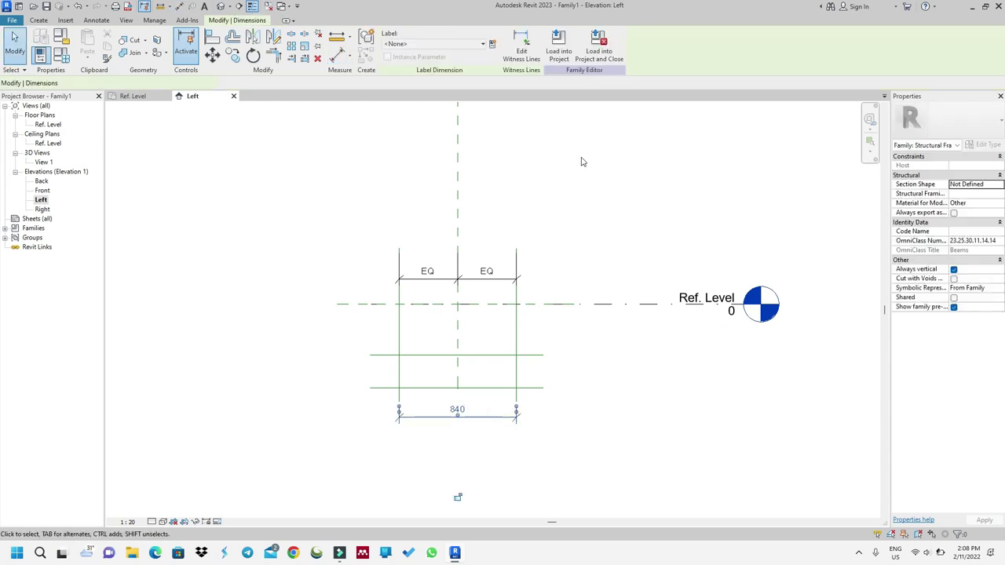
pyautogui.click(493, 44)
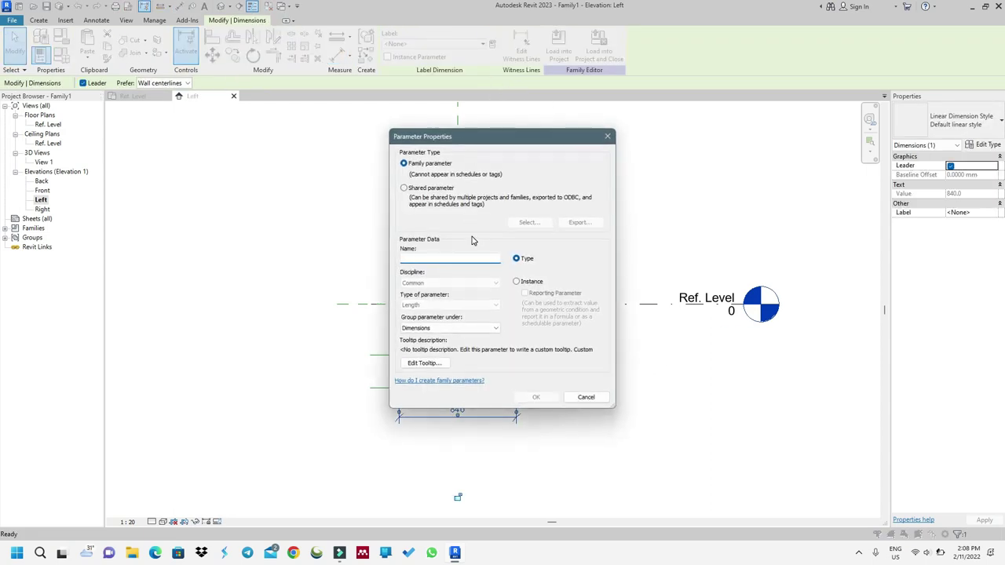
pyautogui.write('B')
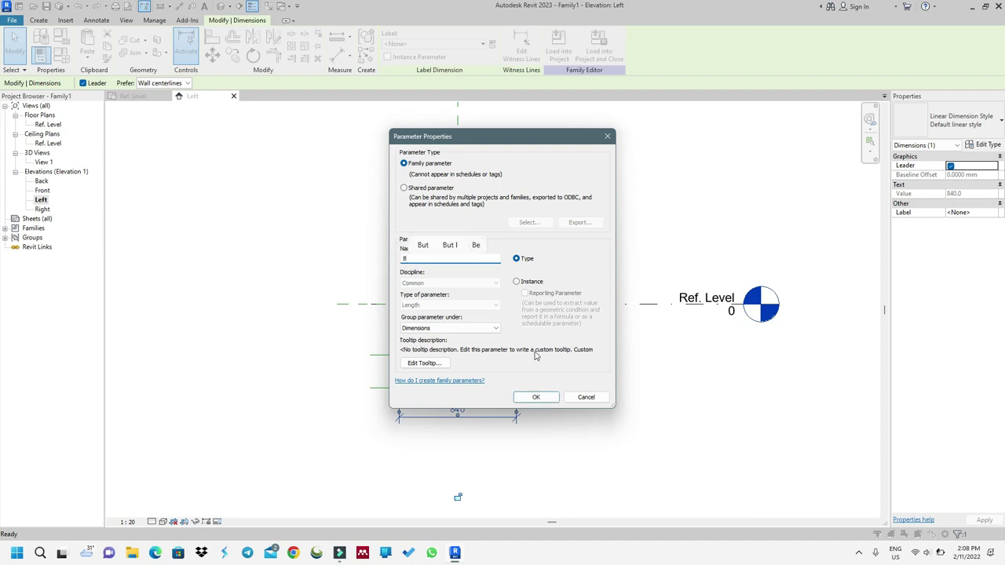
pyautogui.click(537, 397)
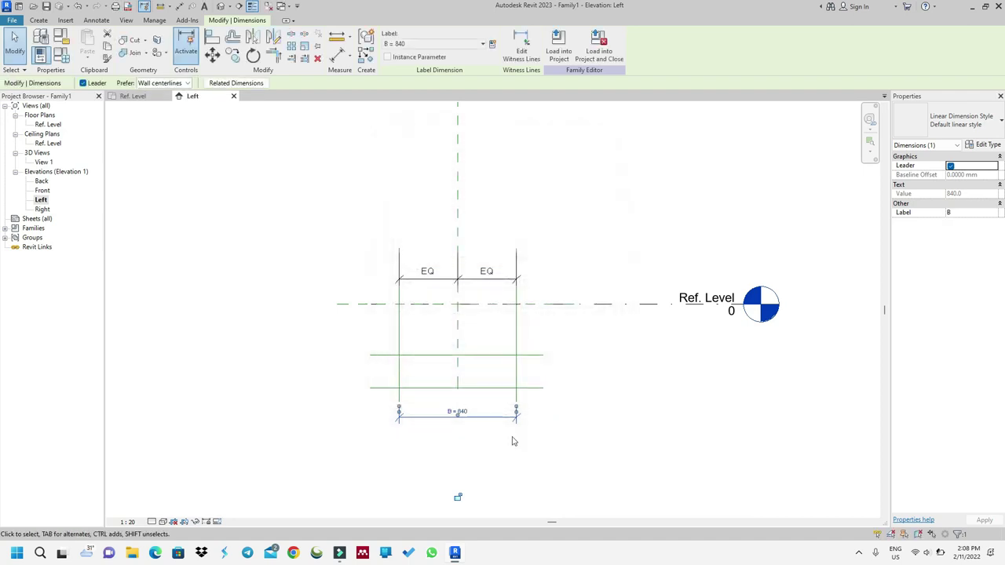
pyautogui.press('Escape')
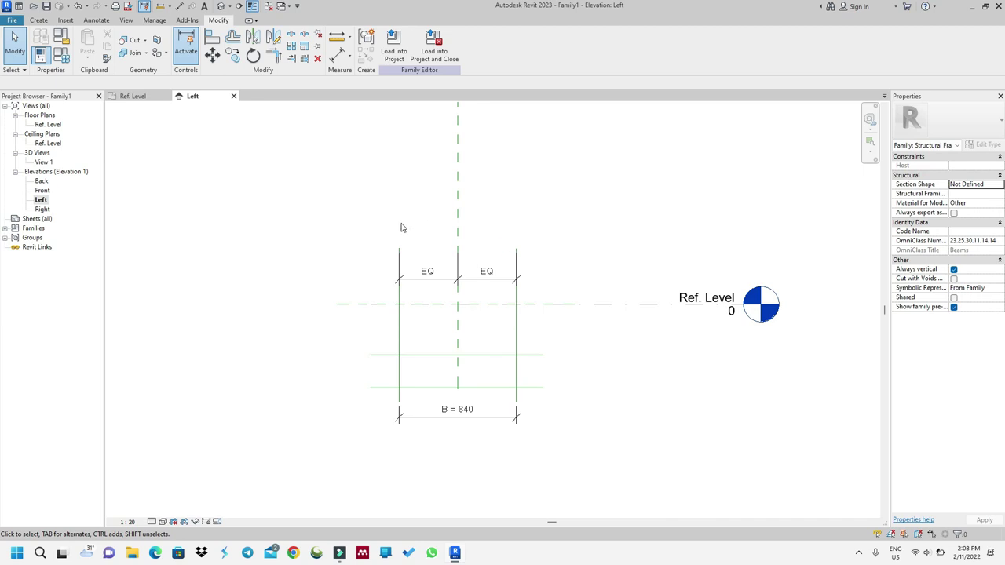
# Dimension the 598 depth from Ref. Level to the bottom line and label it H
pyautogui.click(96, 19)
pyautogui.click(43, 44)
pyautogui.click(558, 304)
pyautogui.click(554, 387)
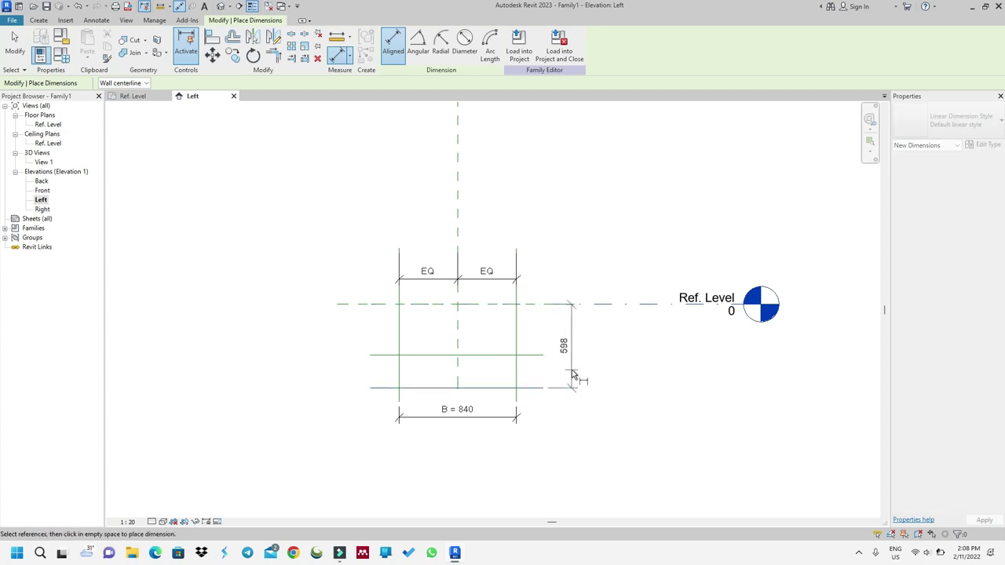
pyautogui.click(573, 366)
pyautogui.press('Escape')
pyautogui.press('Escape')
pyautogui.click(566, 349)
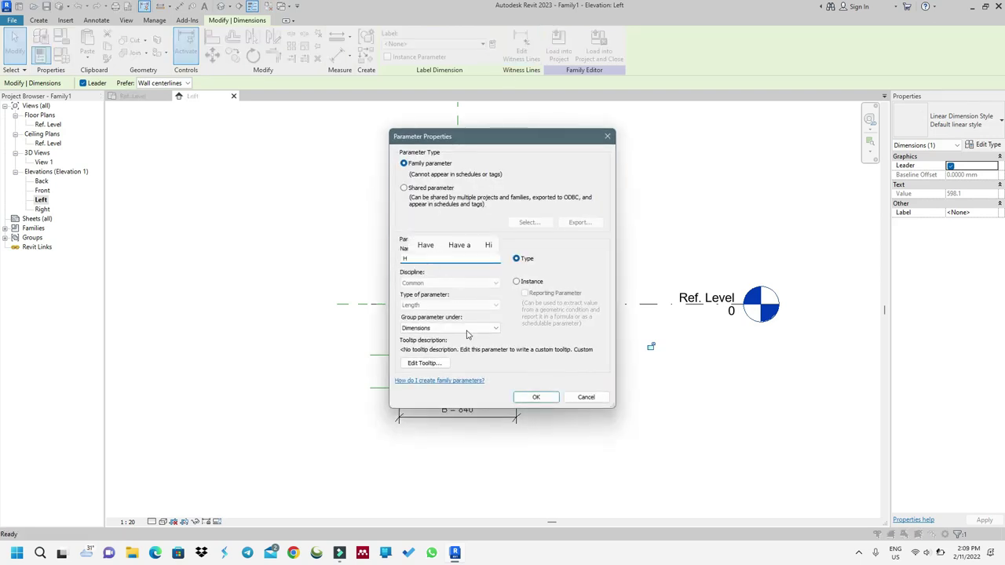
pyautogui.click(543, 397)
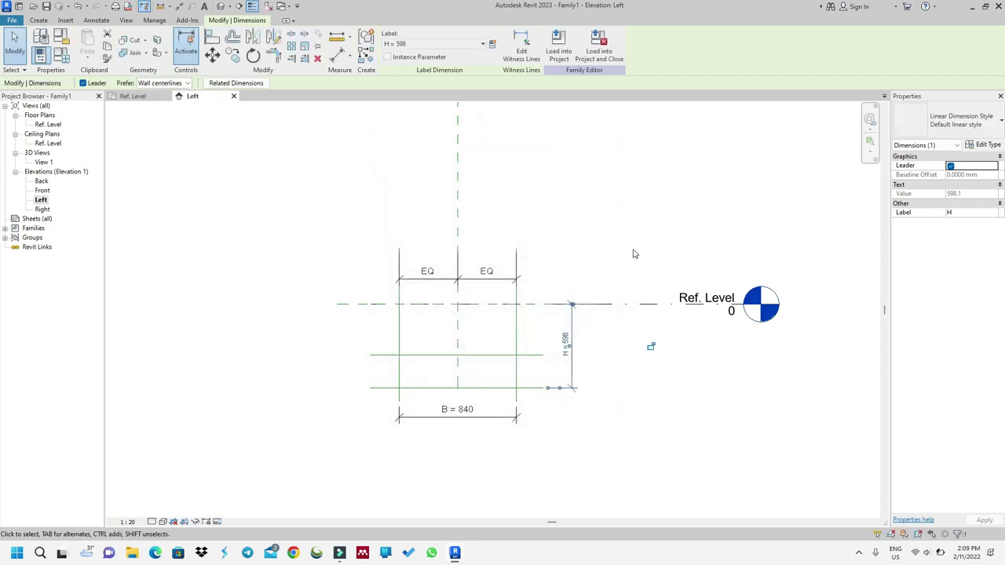
pyautogui.click(649, 220)
# Dimension 362 from Ref. Level to the middle line and label it h
pyautogui.click(97, 20)
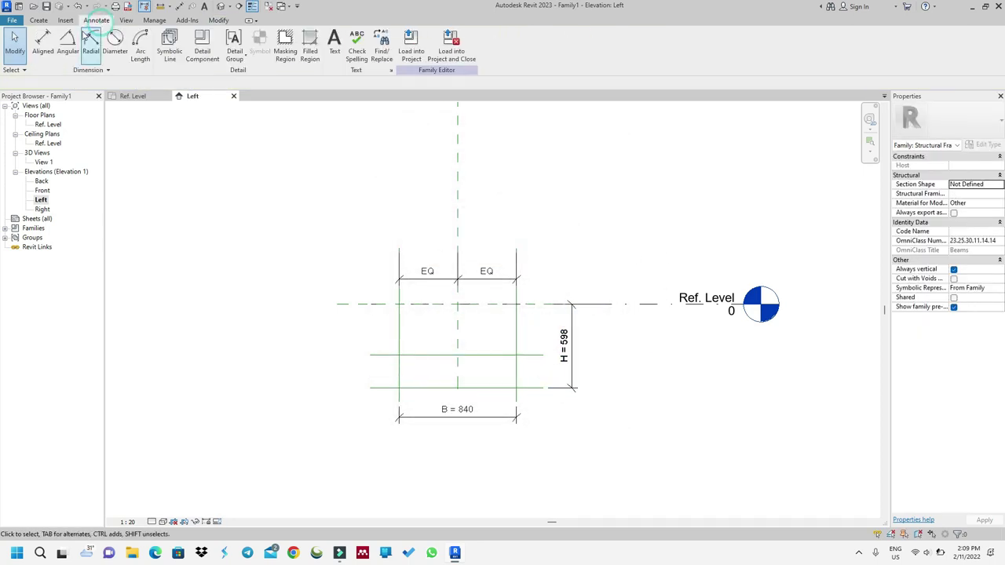
pyautogui.click(40, 44)
pyautogui.click(534, 304)
pyautogui.click(531, 352)
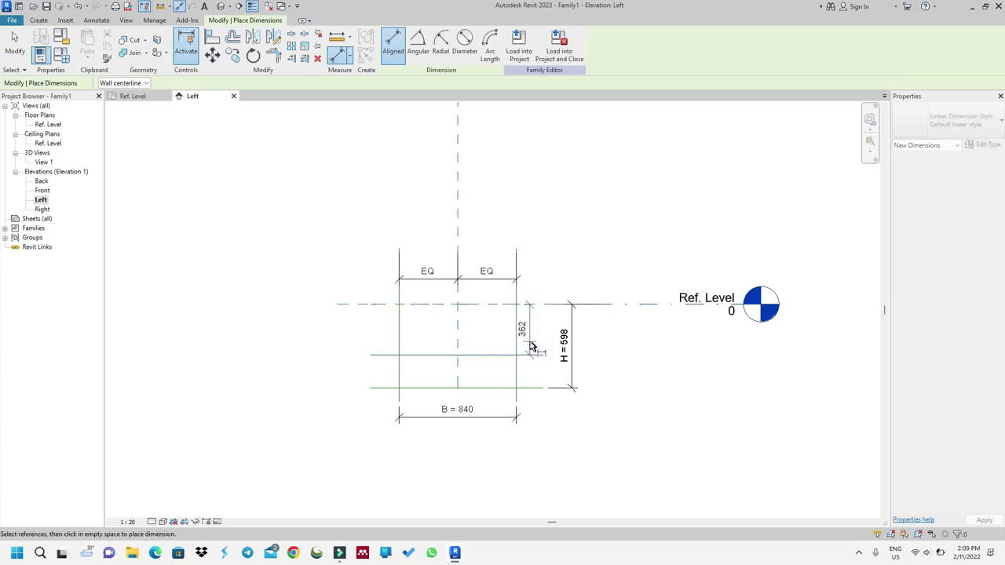
pyautogui.click(536, 348)
pyautogui.press('Escape')
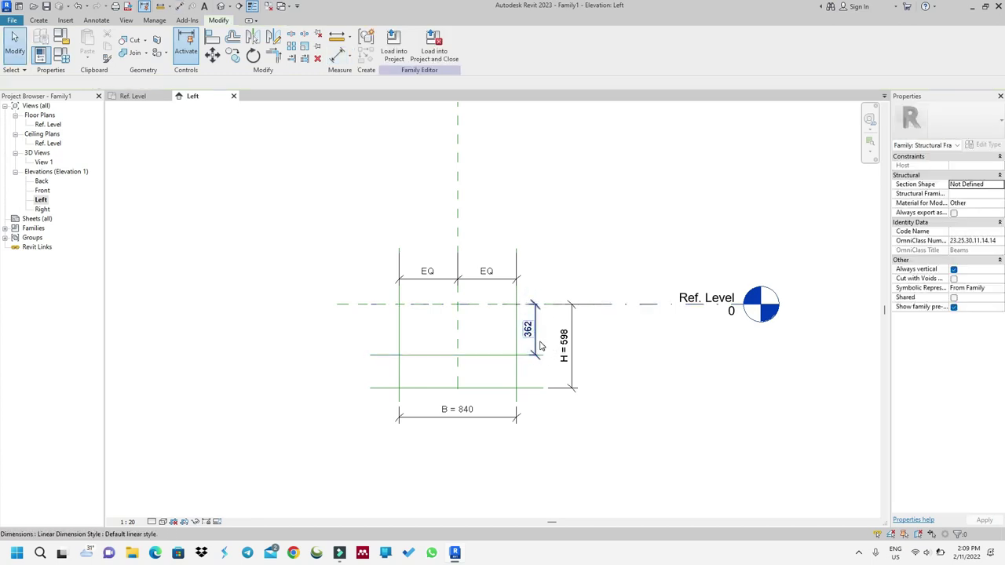
pyautogui.click(529, 330)
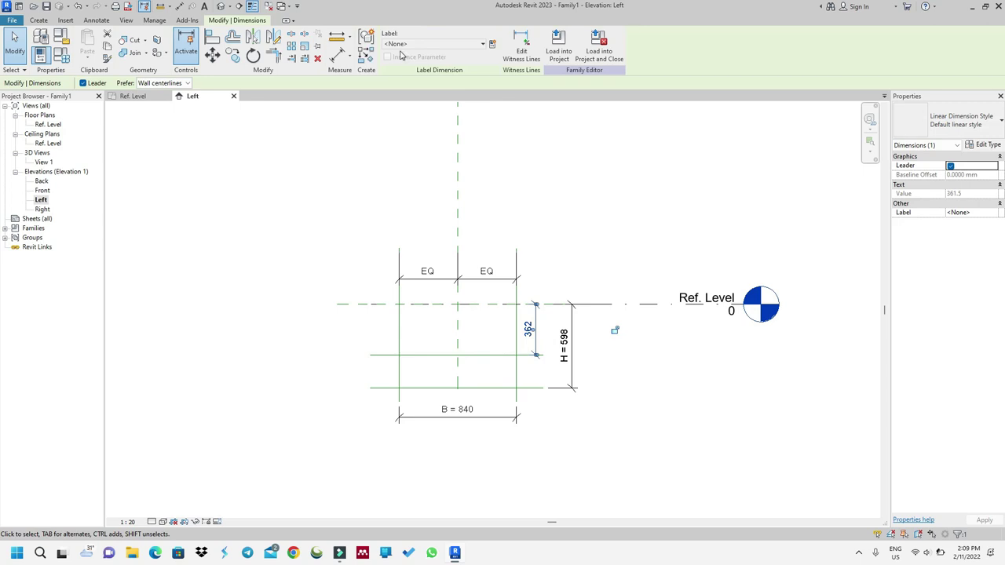
pyautogui.click(491, 45)
pyautogui.write('h')
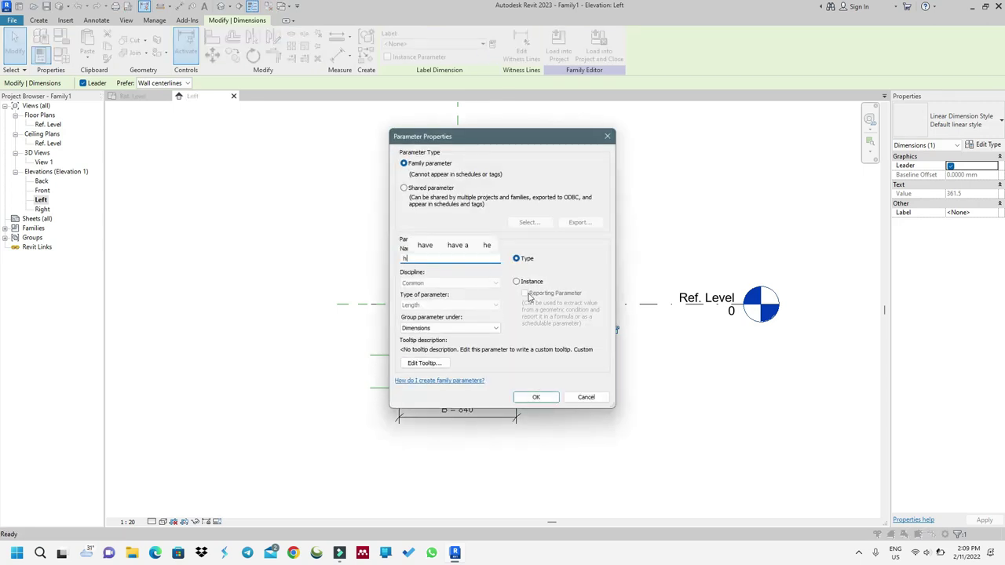
pyautogui.click(536, 396)
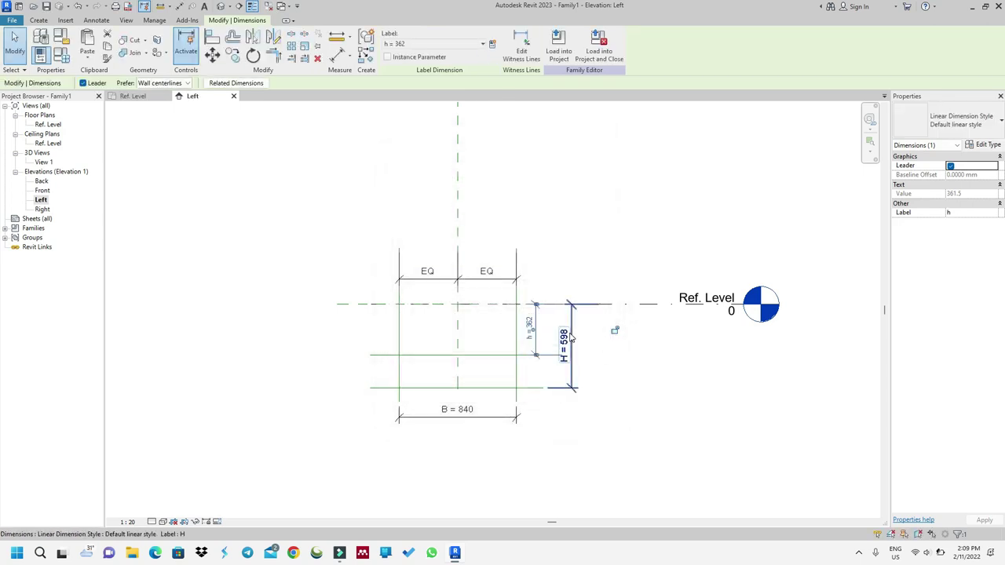
pyautogui.click(651, 379)
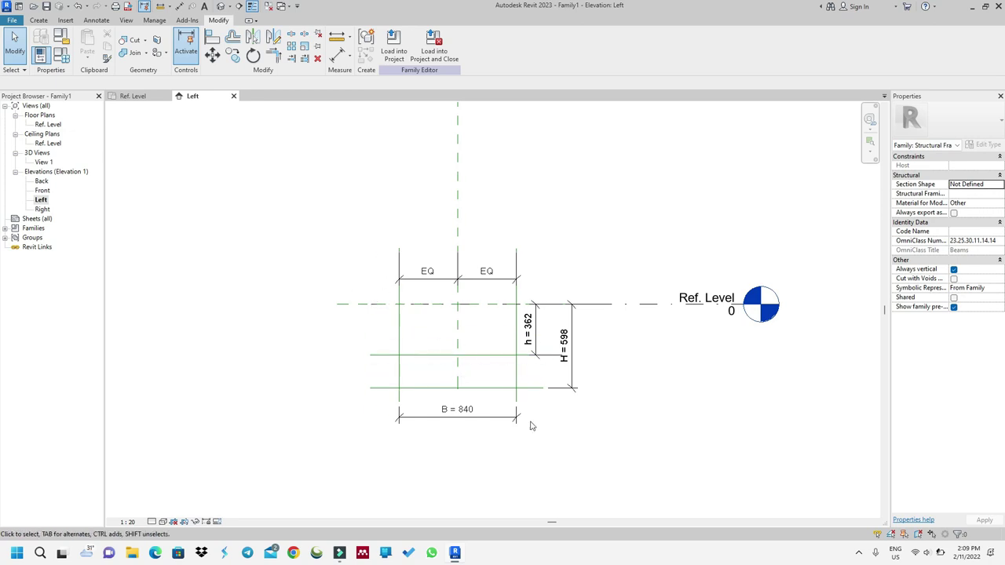
# In Family Types, set B to 500, H to 700 and h to 300
pyautogui.click(66, 61)
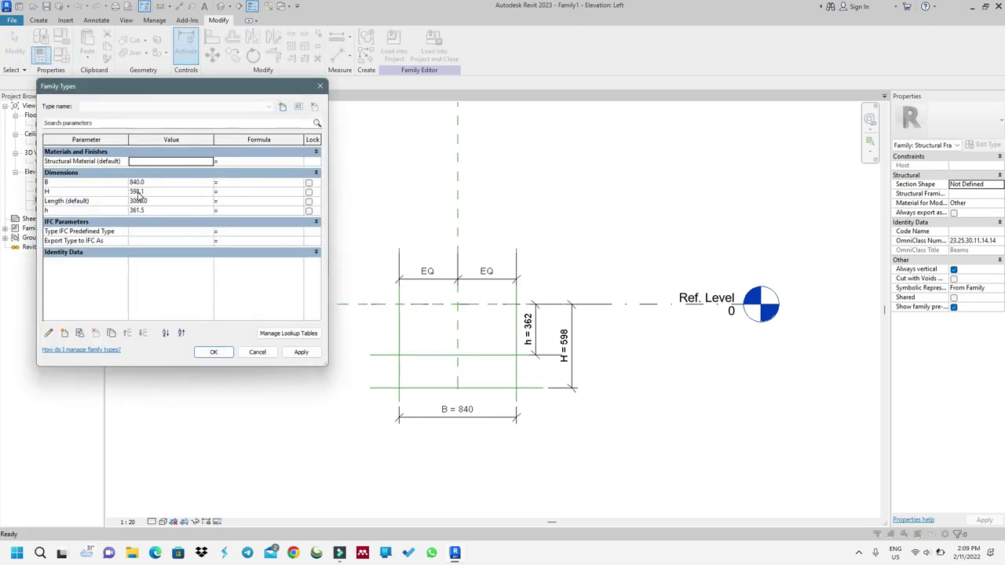
pyautogui.click(149, 183)
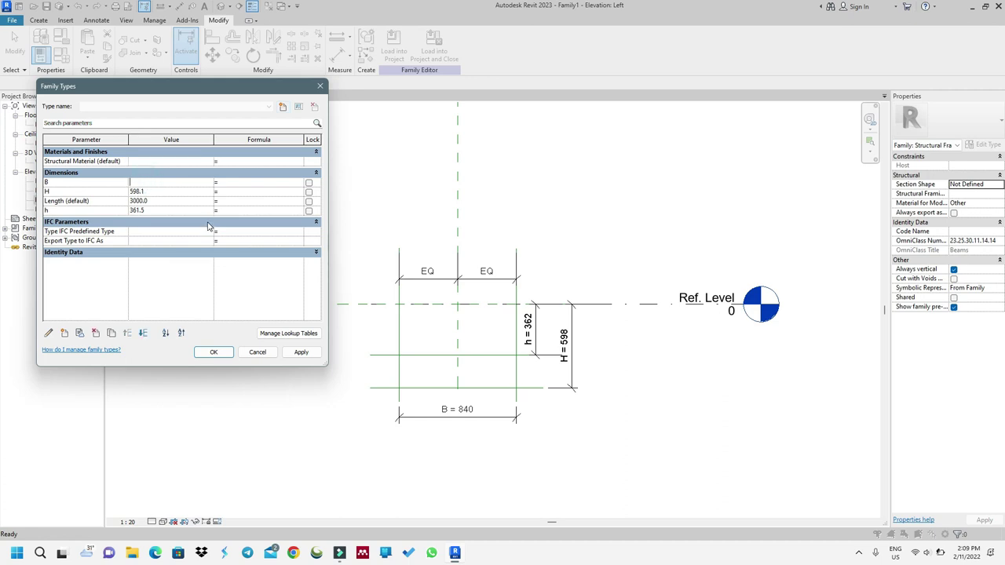
pyautogui.click(301, 351)
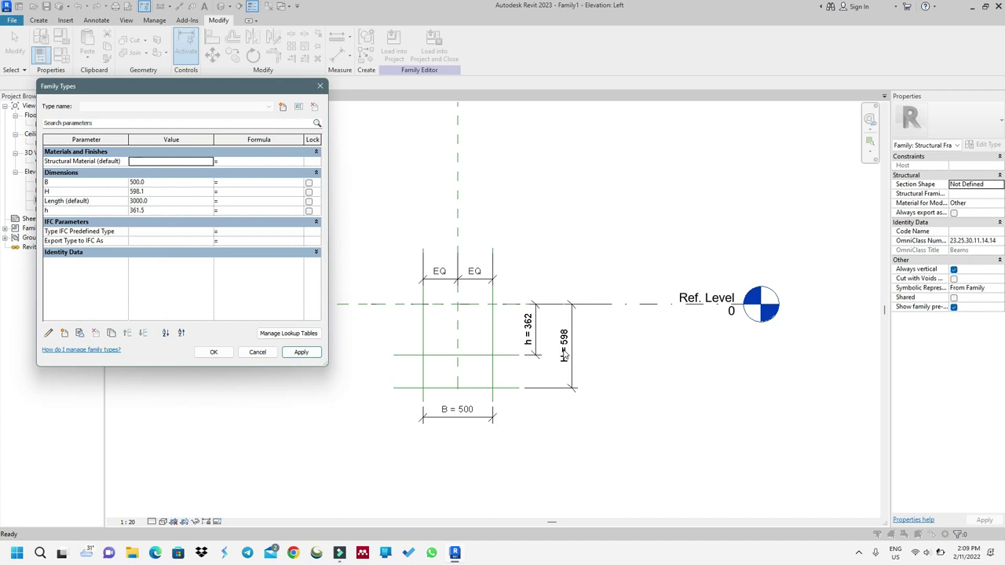
pyautogui.click(159, 190)
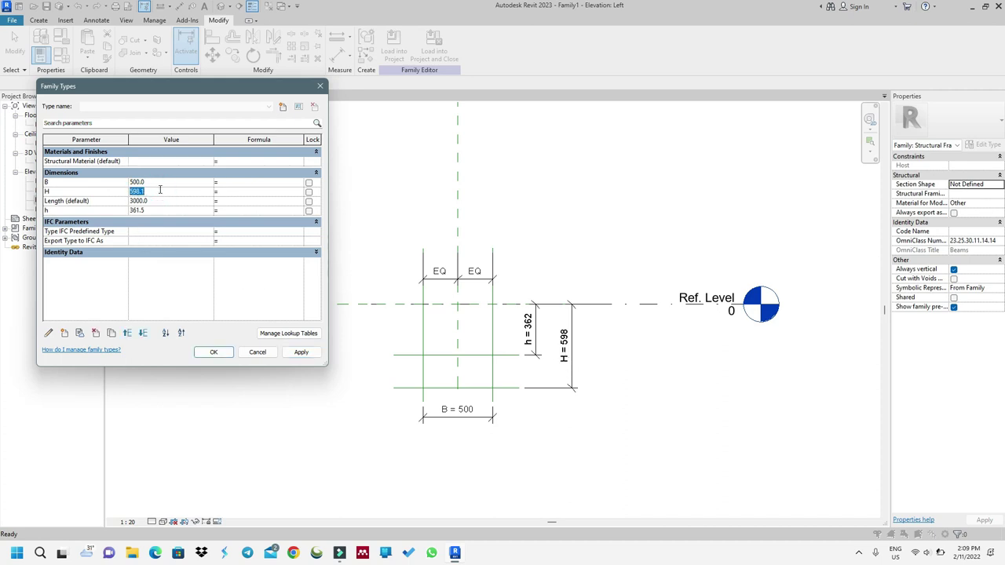
pyautogui.write('700')
pyautogui.click(305, 353)
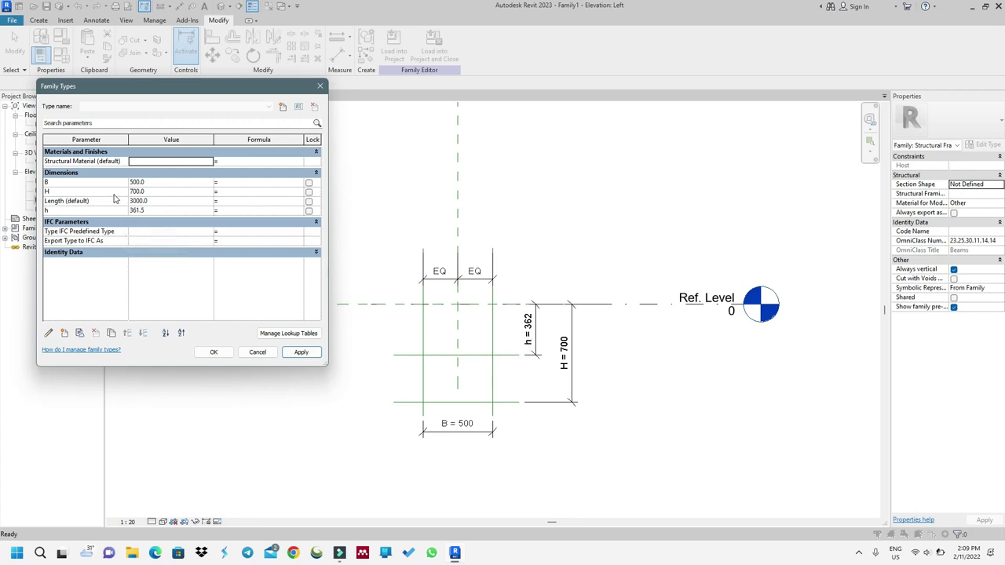
pyautogui.click(143, 212)
pyautogui.click(151, 212)
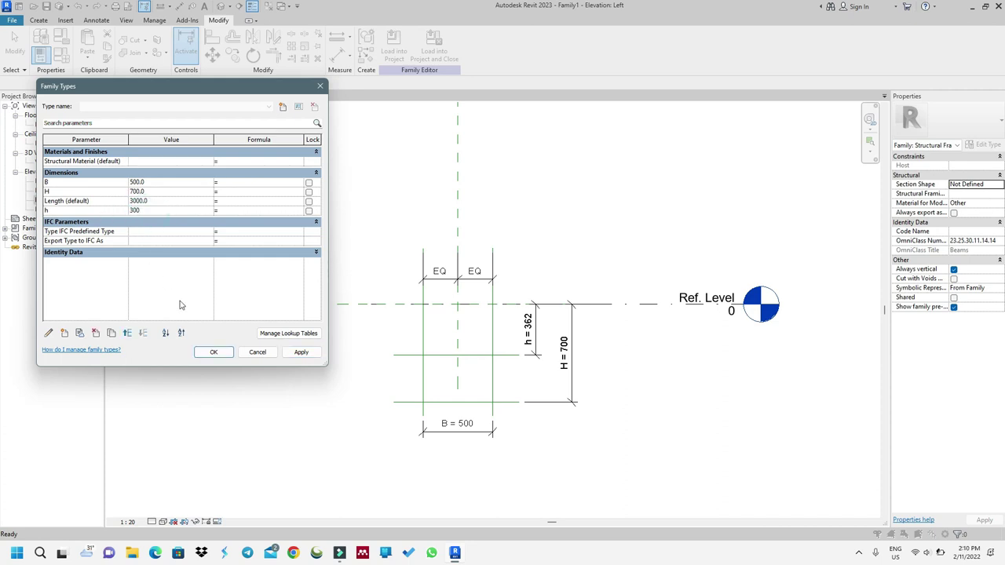
pyautogui.write('300')
pyautogui.click(301, 351)
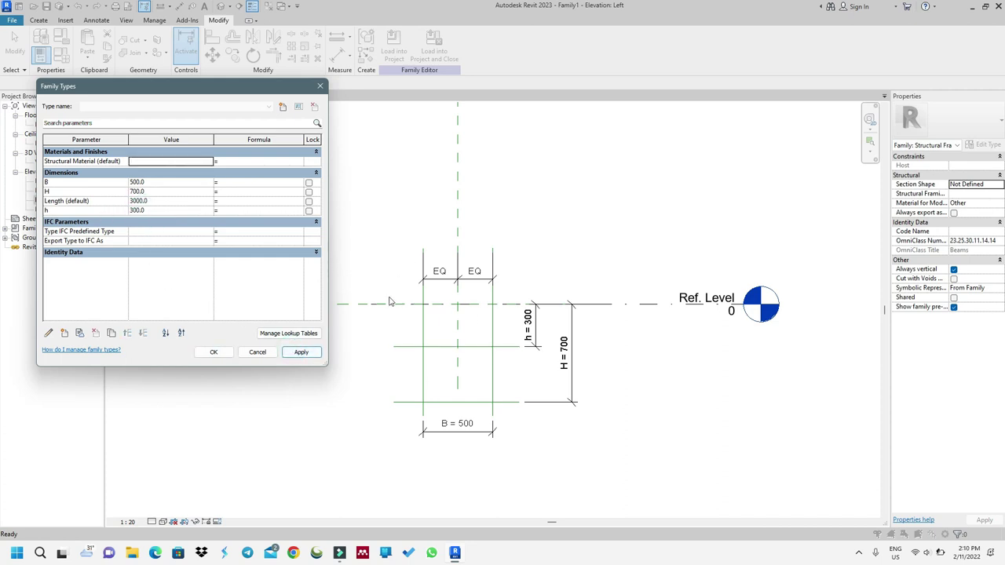
pyautogui.click(214, 353)
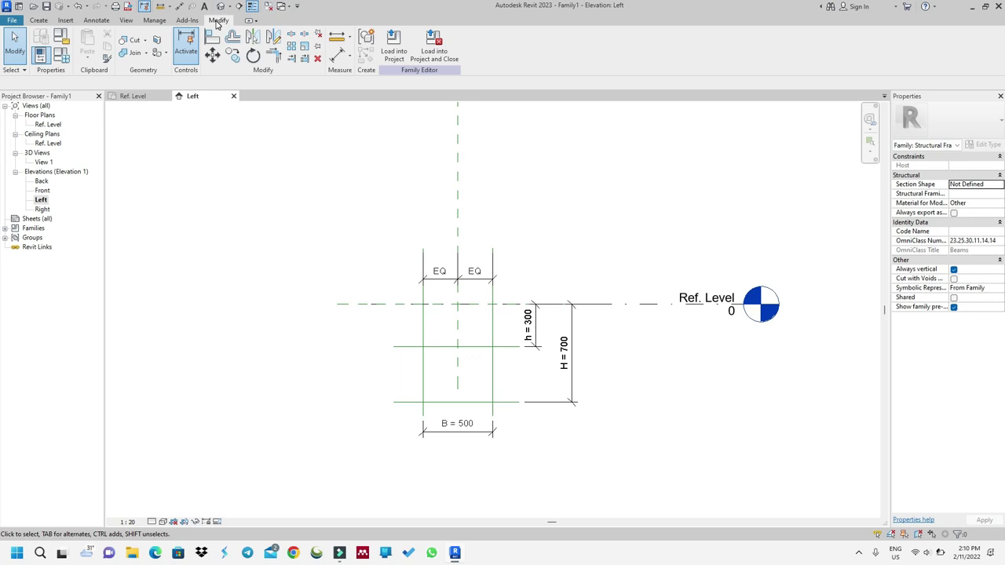
# Start a blend and draw a 500 × 700 base rectangle locked to the reference lines
pyautogui.click(38, 20)
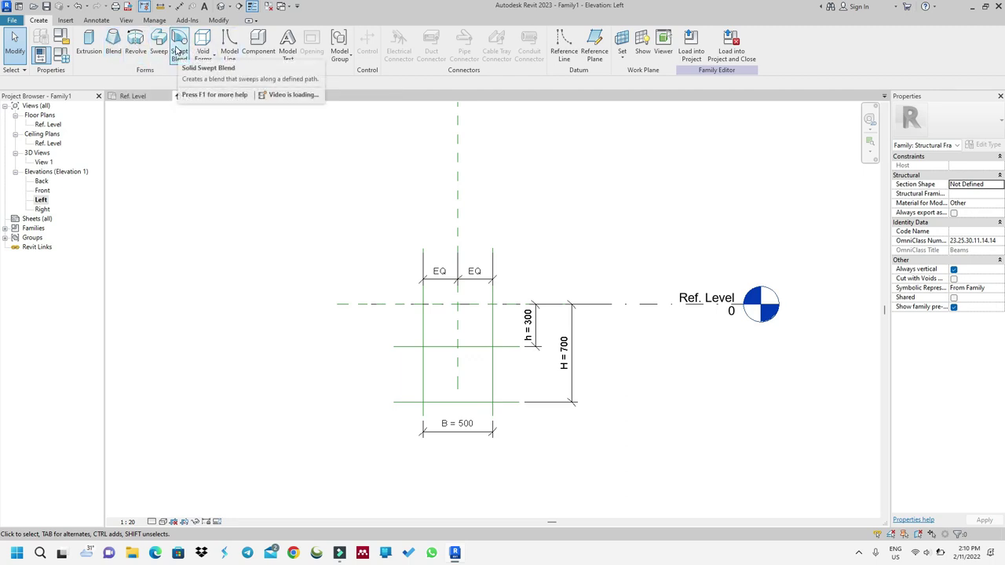
pyautogui.click(115, 53)
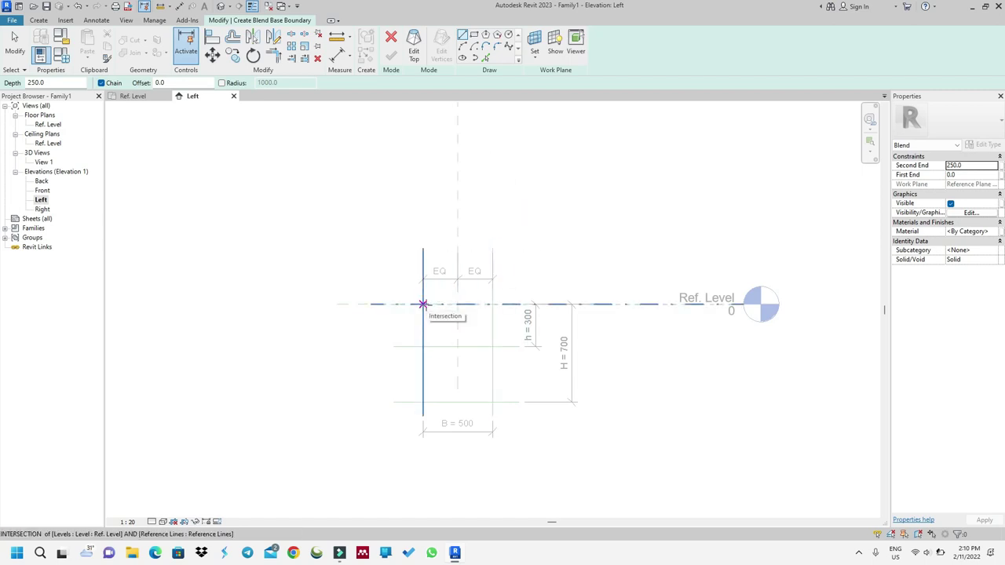
pyautogui.click(473, 35)
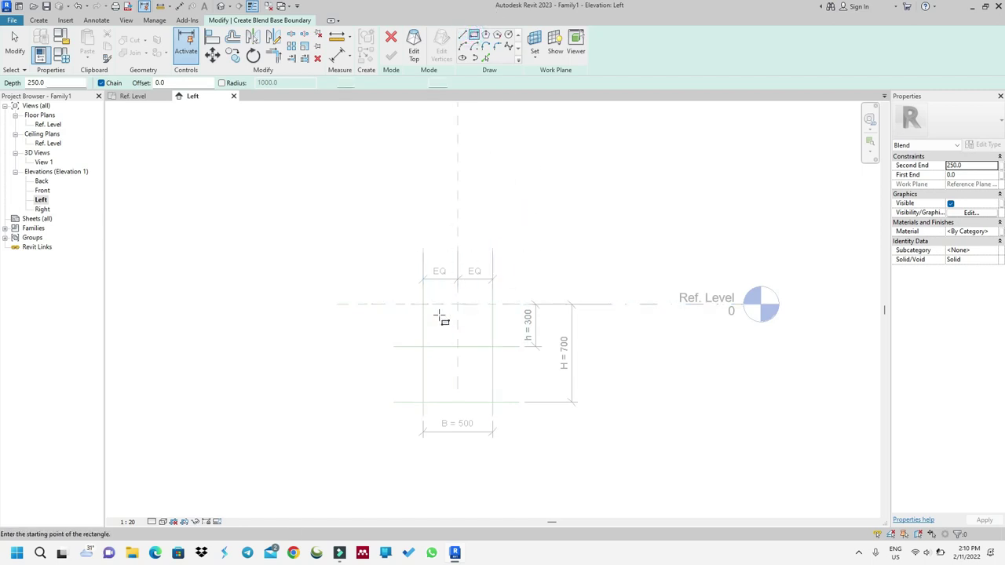
pyautogui.click(423, 304)
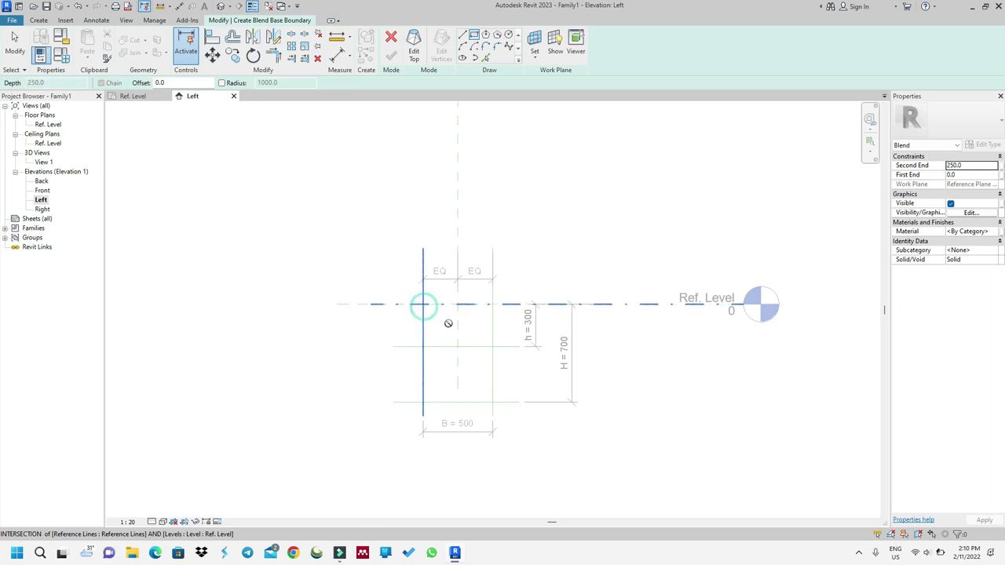
pyautogui.click(493, 403)
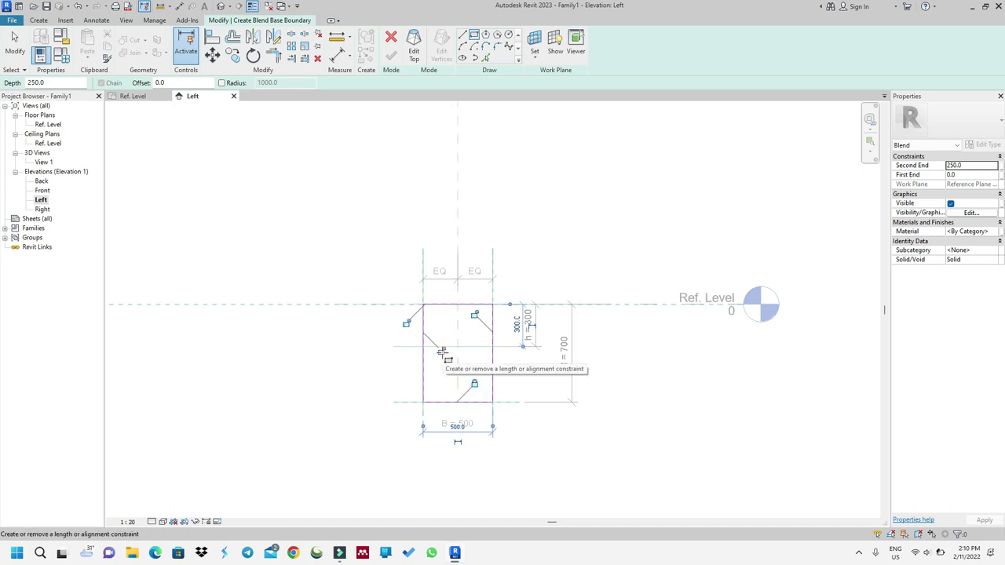
pyautogui.click(406, 323)
pyautogui.click(475, 315)
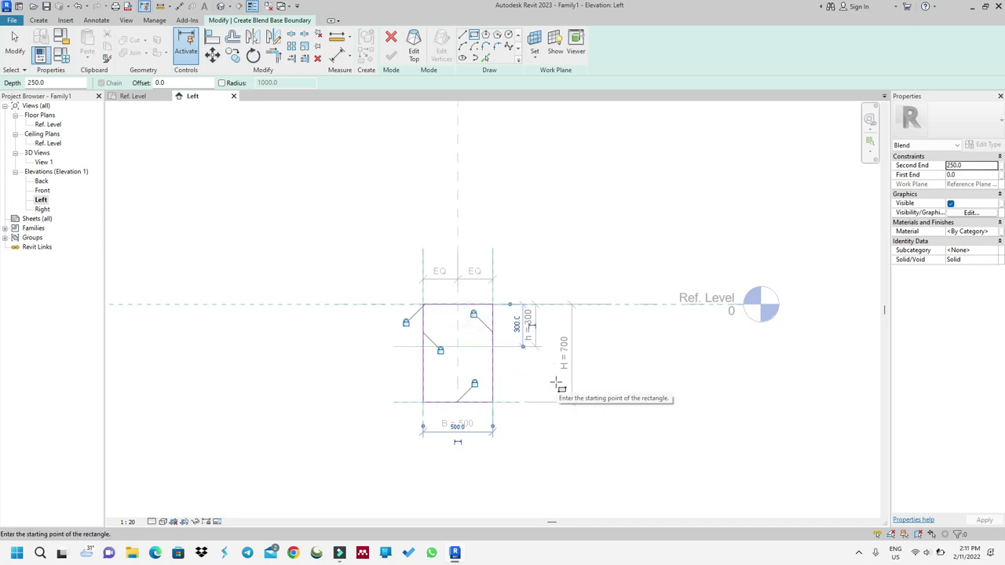
# Sketch a 500 × 300 top rectangle locked to the h line and finish the blend
pyautogui.click(417, 52)
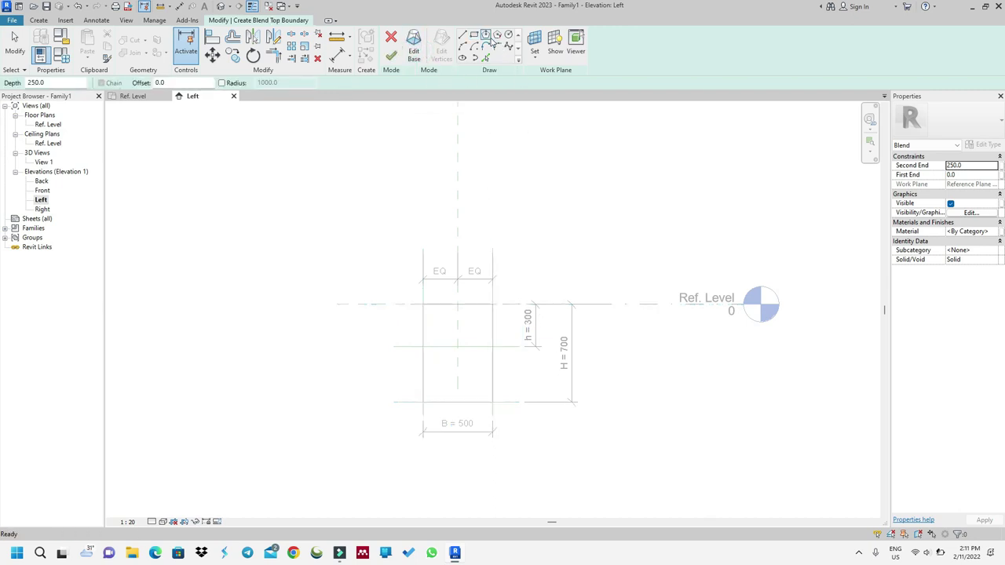
pyautogui.click(475, 35)
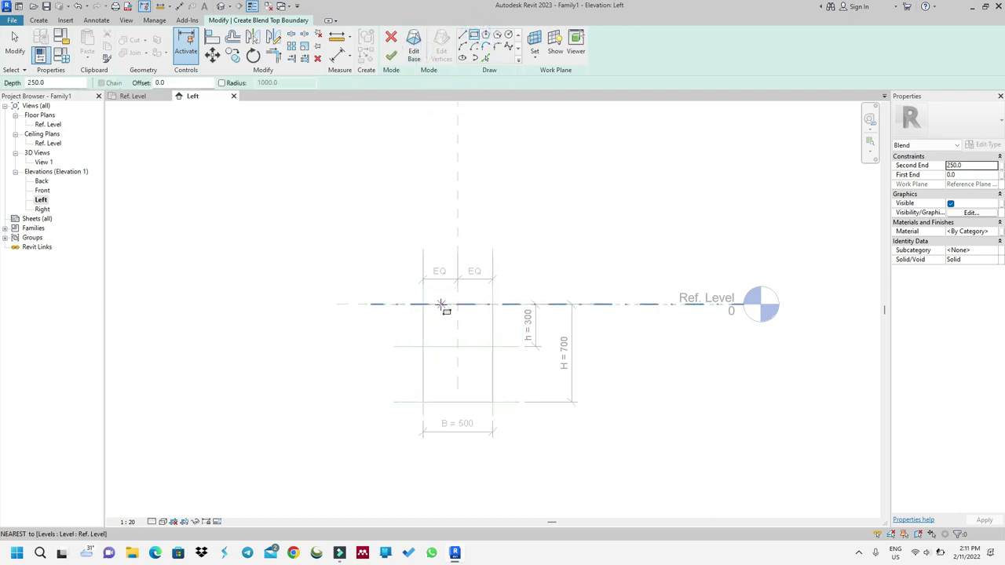
pyautogui.click(423, 304)
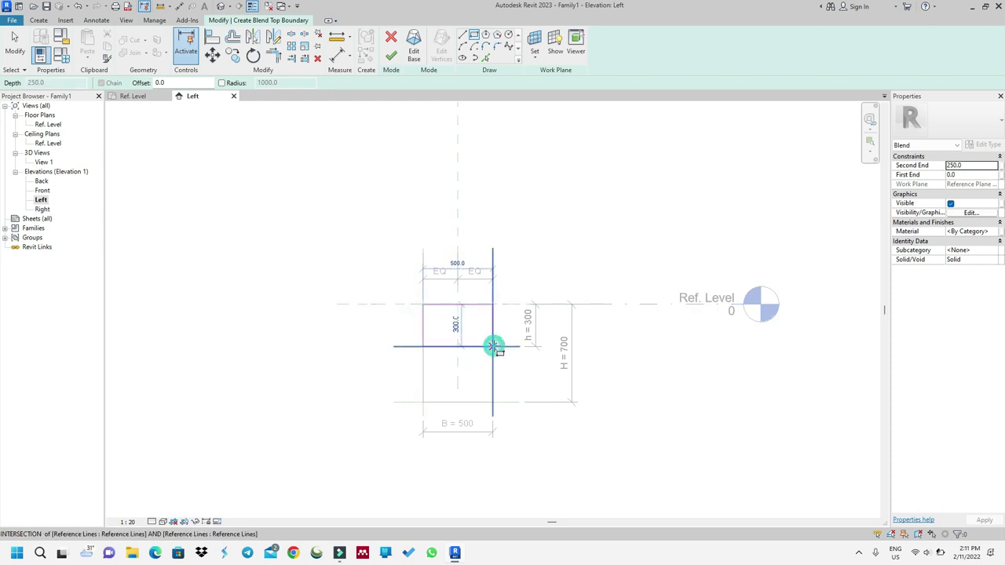
pyautogui.click(492, 347)
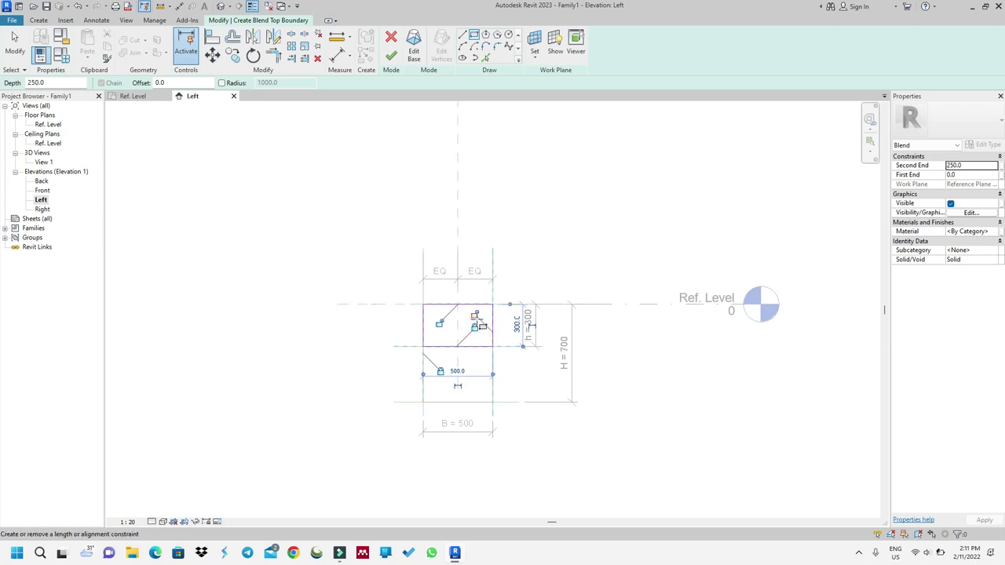
pyautogui.click(473, 314)
pyautogui.click(439, 324)
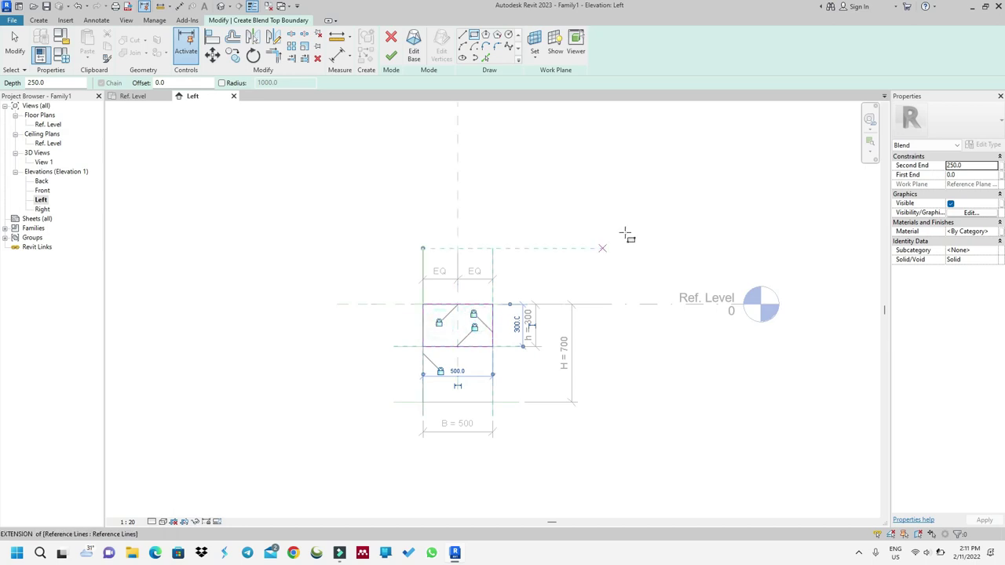
pyautogui.click(392, 56)
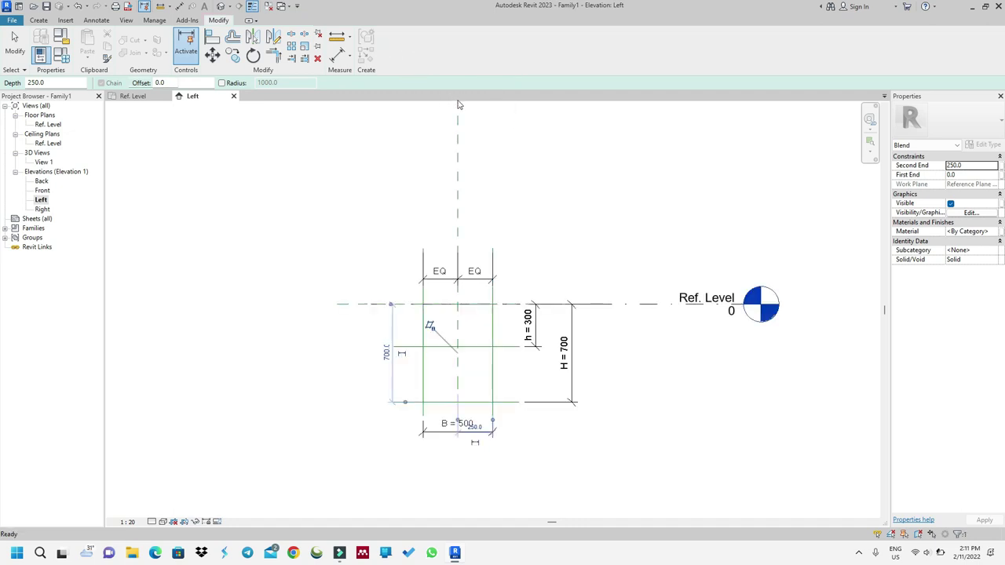
# In the Ref. Level plan, stretch the blend to the inner reference lines and lock its left end
pyautogui.click(133, 96)
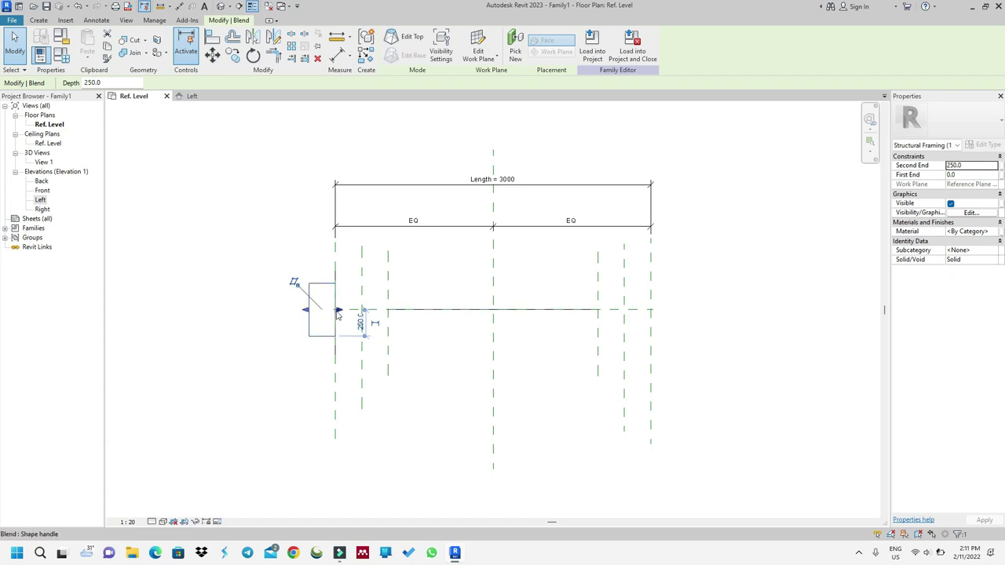
pyautogui.moveTo(337, 312); pyautogui.dragTo(625, 308)
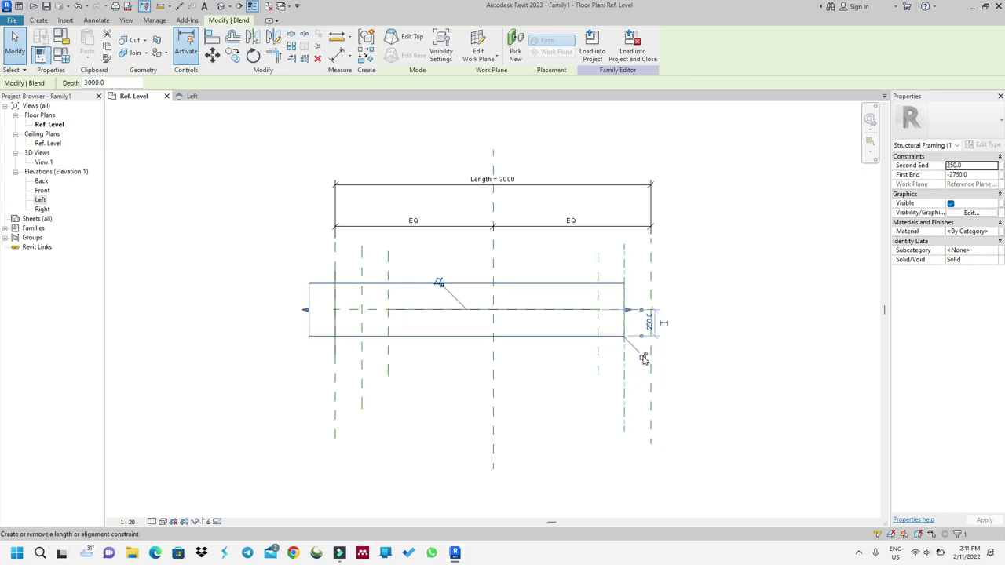
pyautogui.moveTo(307, 313); pyautogui.dragTo(339, 314)
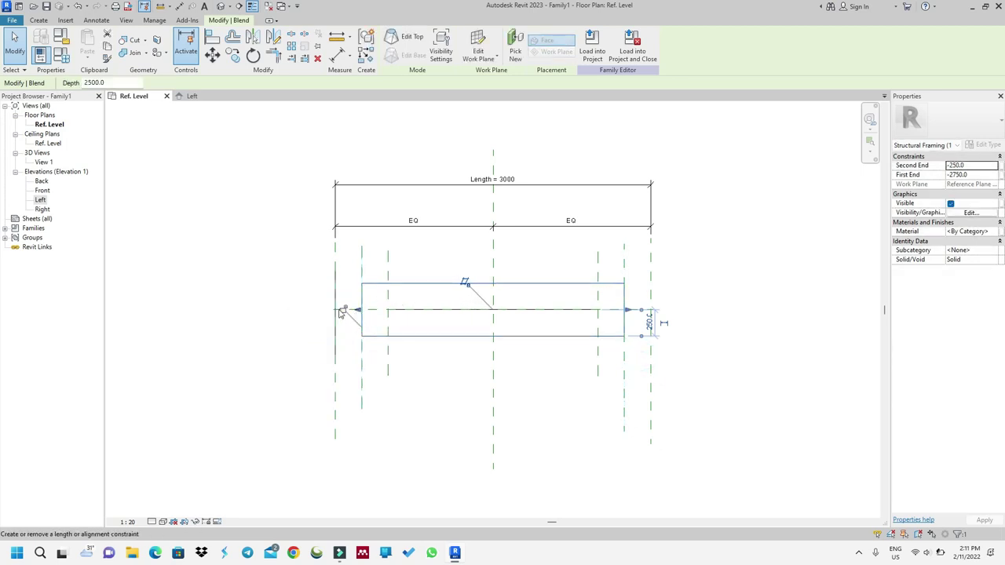
pyautogui.click(343, 311)
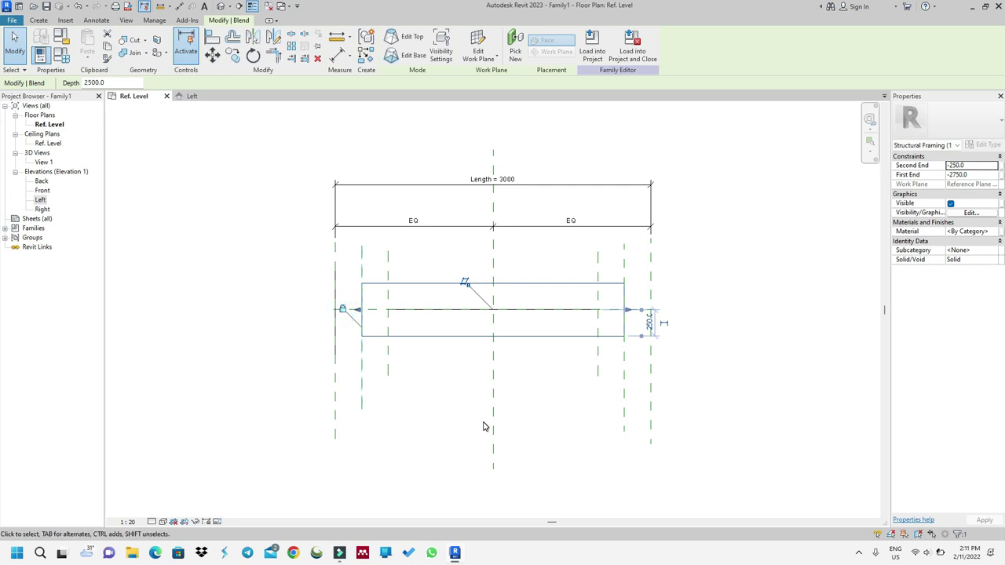
pyautogui.press('Escape')
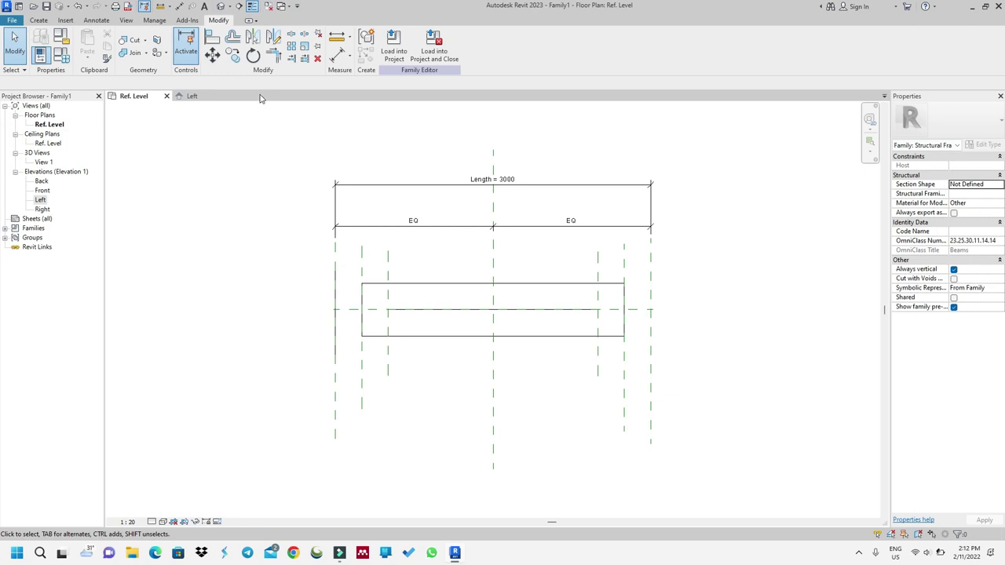
# Show the beam in the default 3D view at 1:20 scale
pyautogui.click(222, 6)
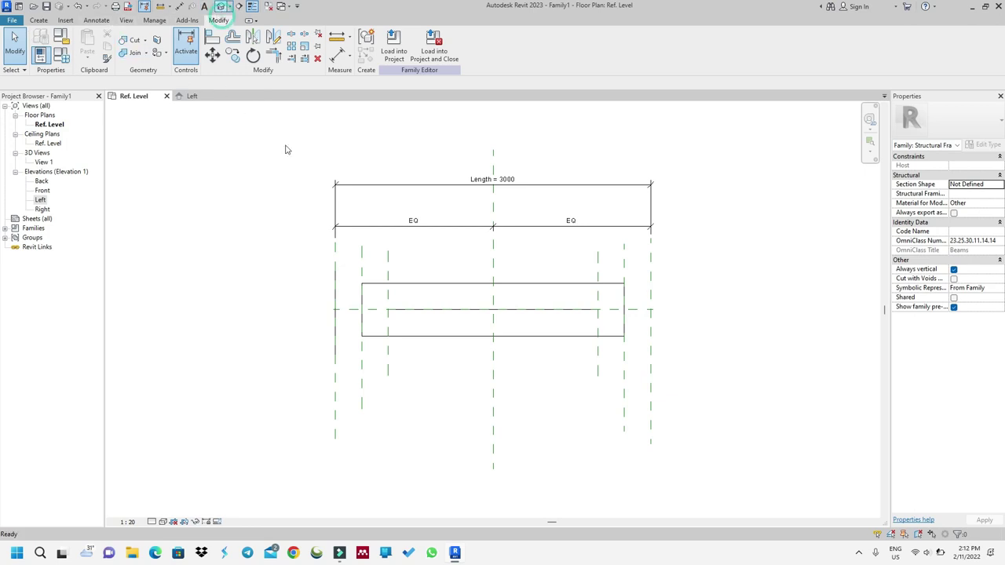
pyautogui.keyDown('shift'); pyautogui.moveTo(488, 391); pyautogui.dragTo(518, 291, button='middle'); pyautogui.keyUp('shift')
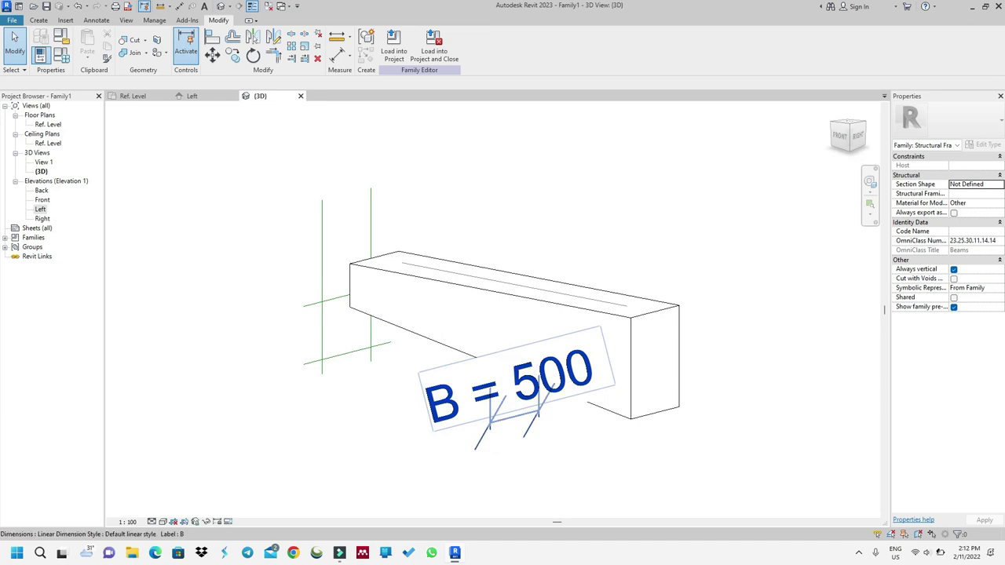
pyautogui.click(128, 522)
pyautogui.click(146, 419)
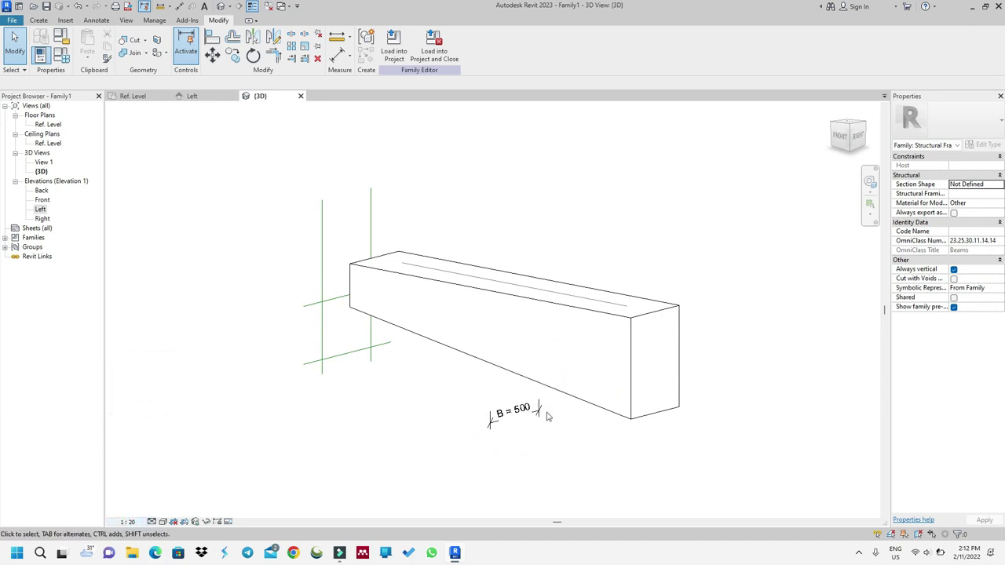
pyautogui.keyDown('shift'); pyautogui.moveTo(613, 337); pyautogui.dragTo(682, 324, button='middle'); pyautogui.keyUp('shift')
pyautogui.moveTo(402, 261); pyautogui.dragTo(331, 233, button='middle')
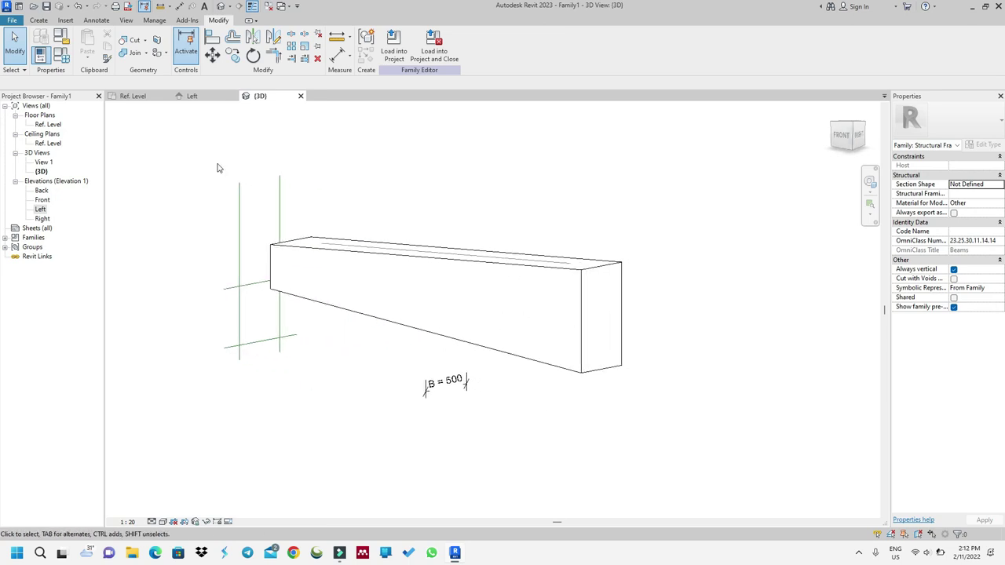
# Change B to 250, then to 400, and bring up Save As
pyautogui.click(61, 62)
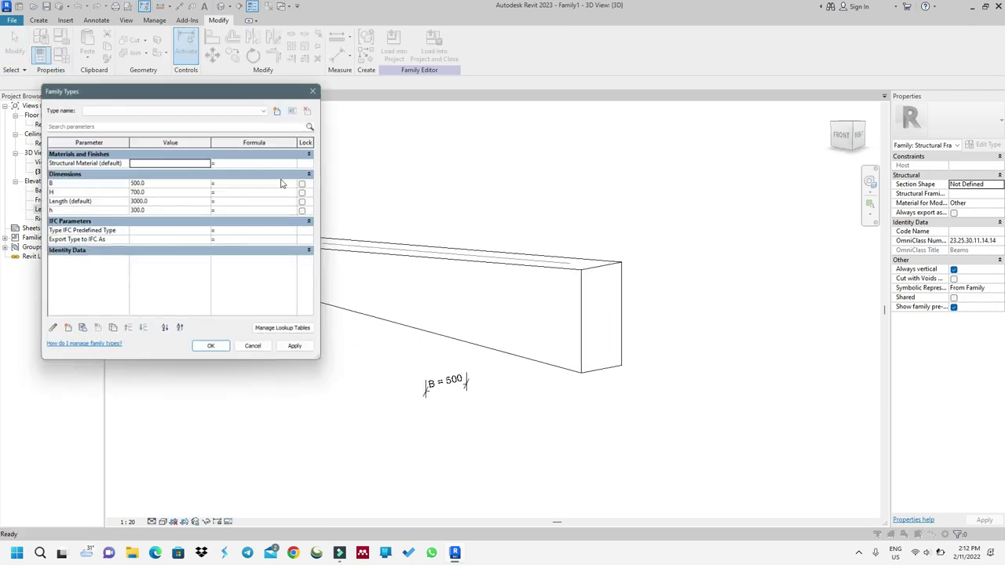
pyautogui.moveTo(267, 88); pyautogui.dragTo(868, 59)
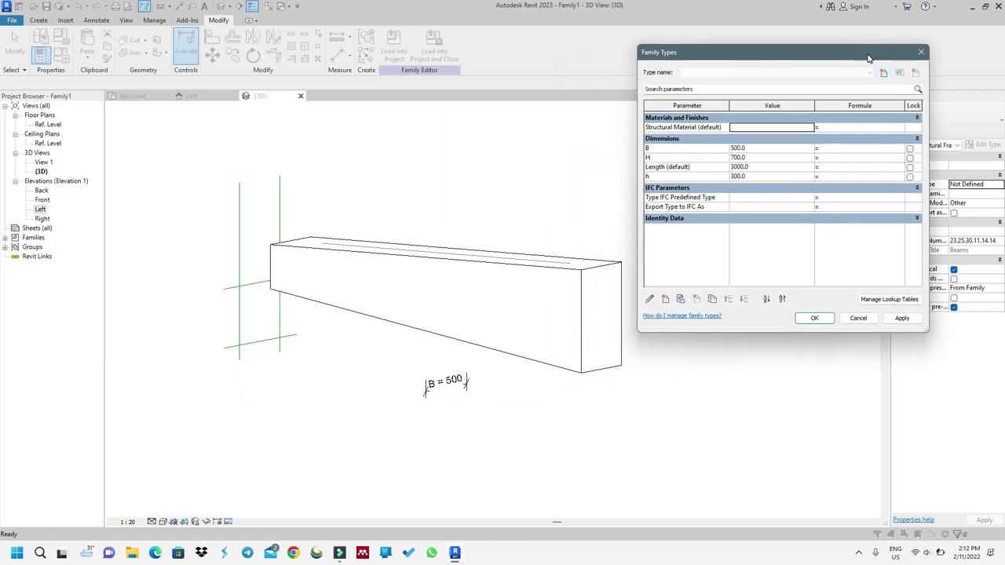
pyautogui.click(760, 149)
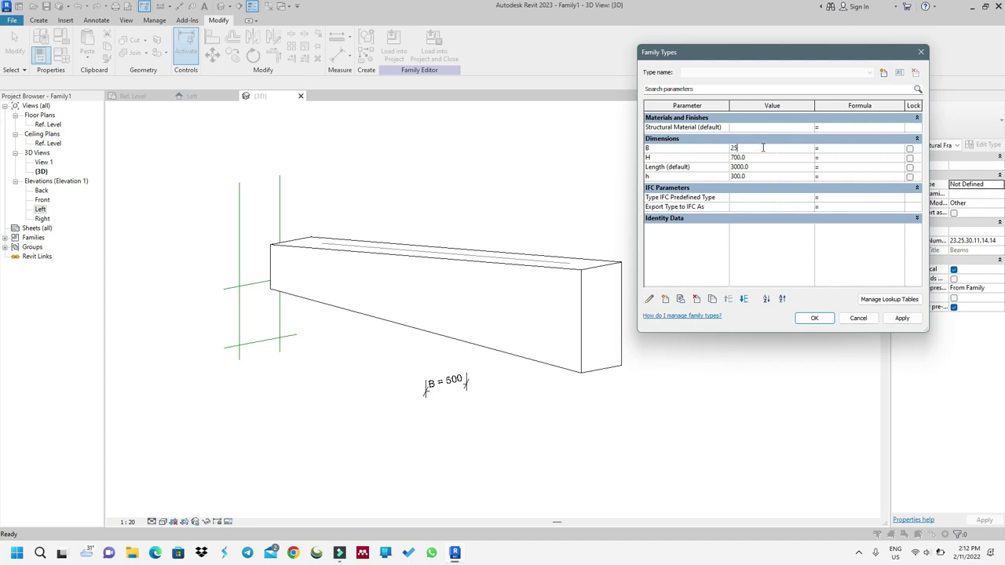
pyautogui.click(814, 318)
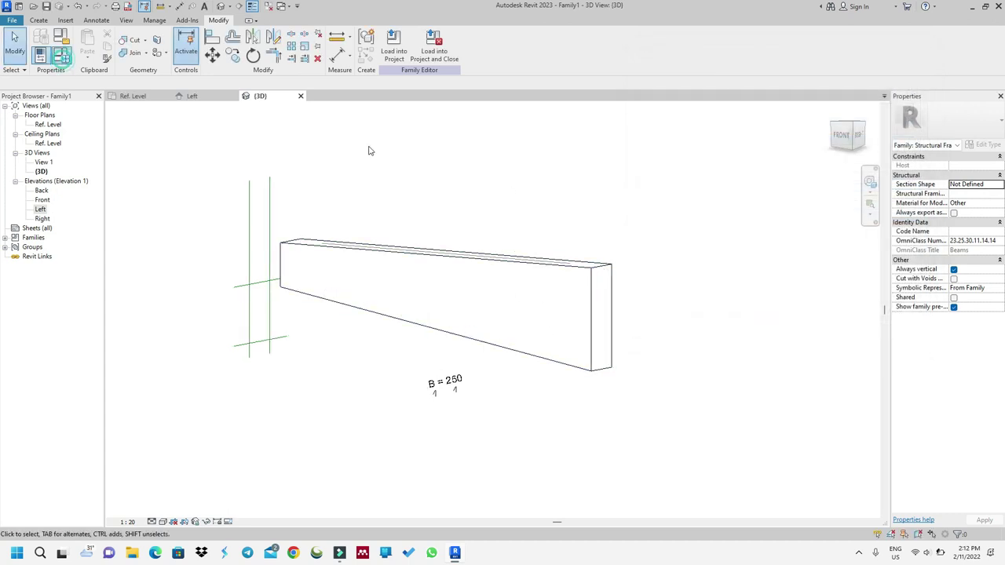
pyautogui.click(60, 55)
pyautogui.click(759, 147)
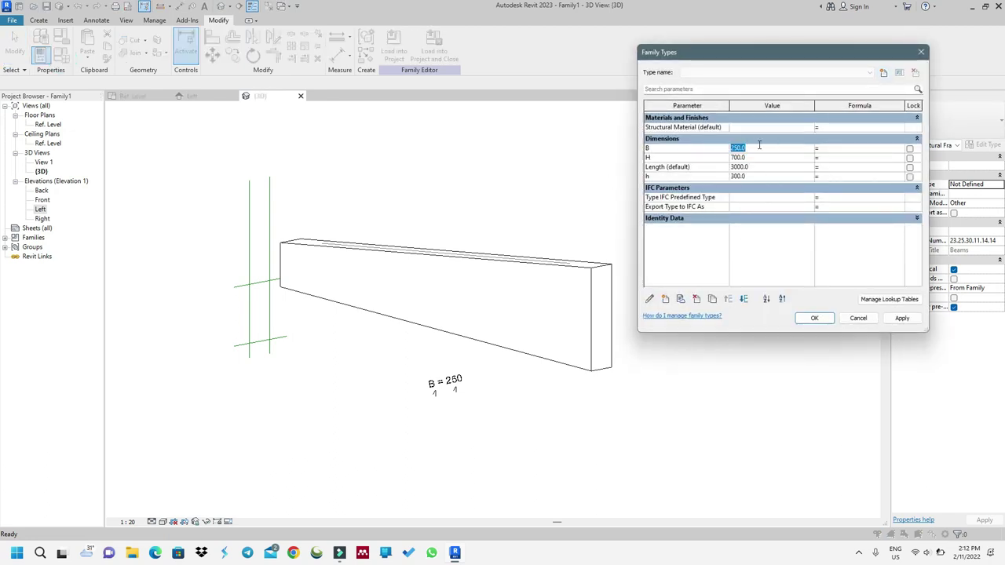
pyautogui.write('400')
pyautogui.click(902, 318)
pyautogui.click(811, 319)
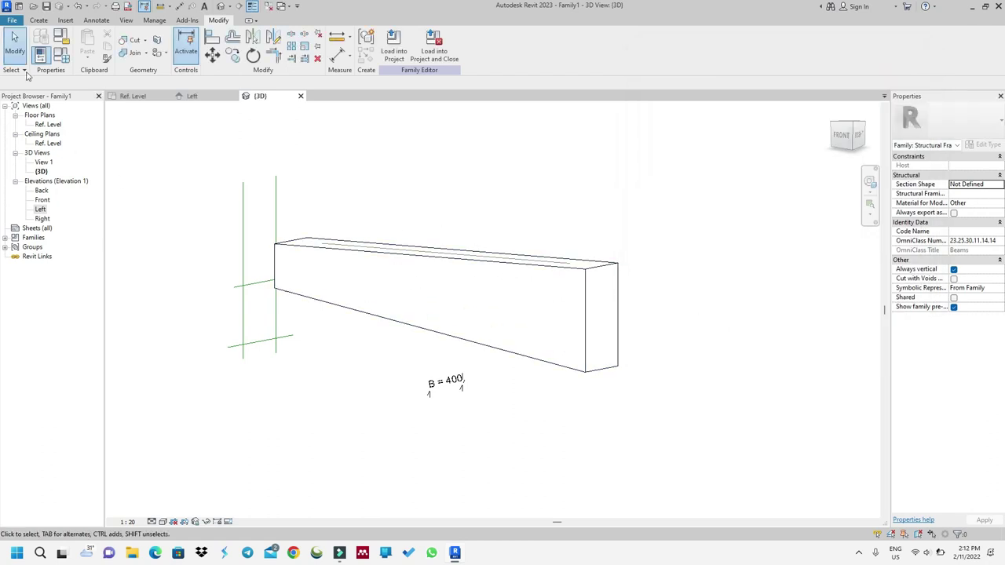
pyautogui.click(47, 7)
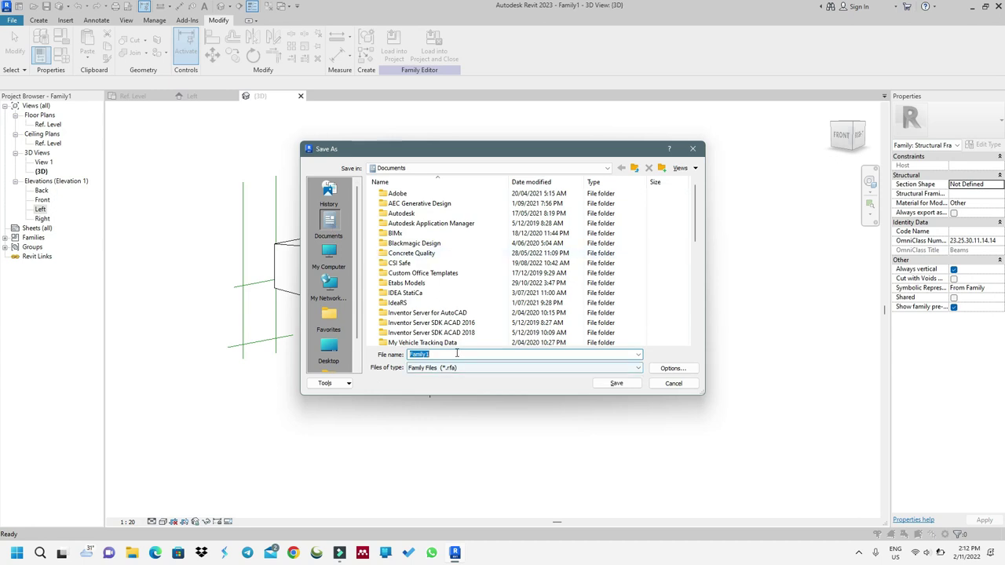
# Save the family as 'Varying Beam' and close Revit
pyautogui.write('Var')
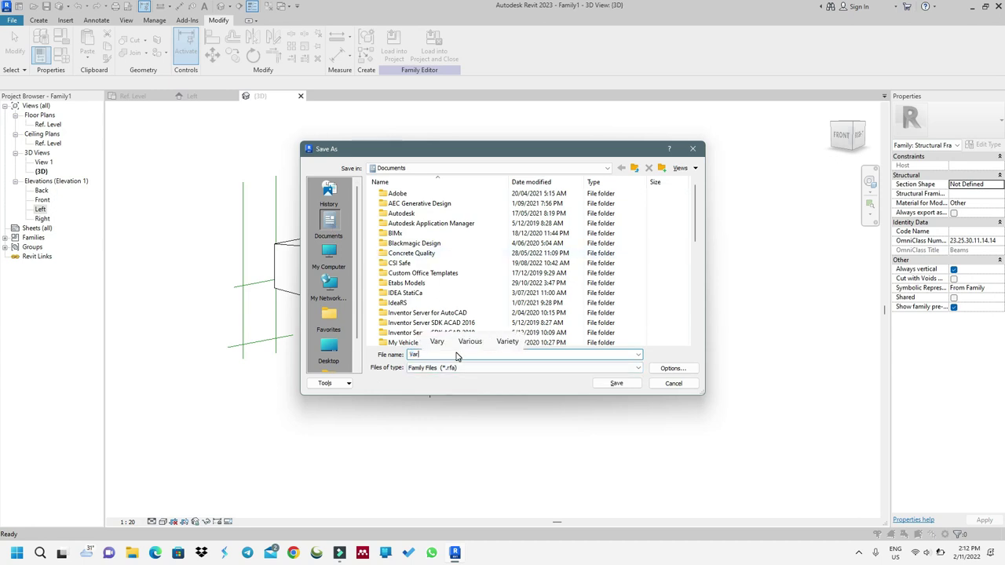
pyautogui.write('ying Beam')
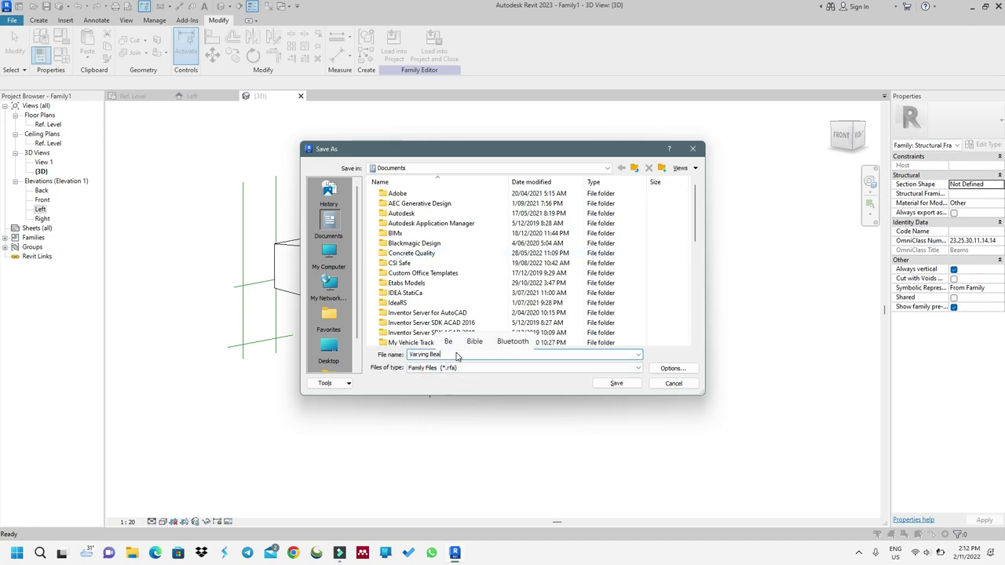
pyautogui.click(628, 386)
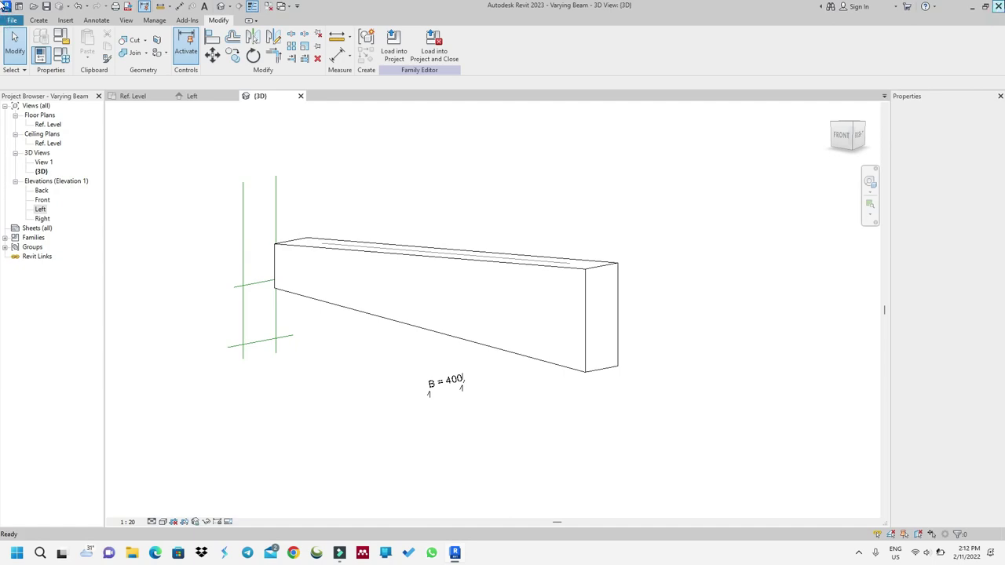
pyautogui.hotkey('alt', 'F4')
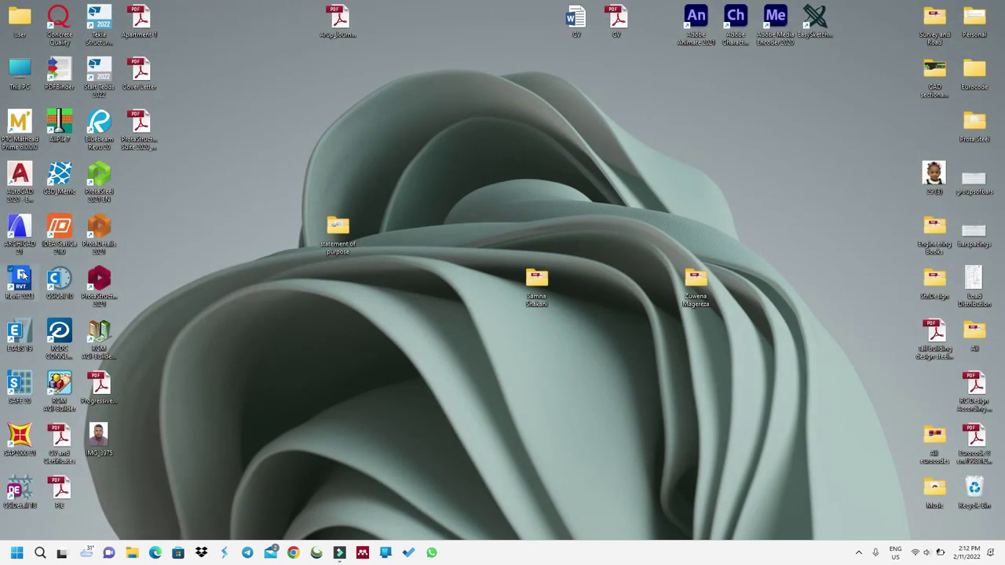
# Relaunch Revit 2023 and create a new project from the Structural Template
pyautogui.doubleClick(22, 275)
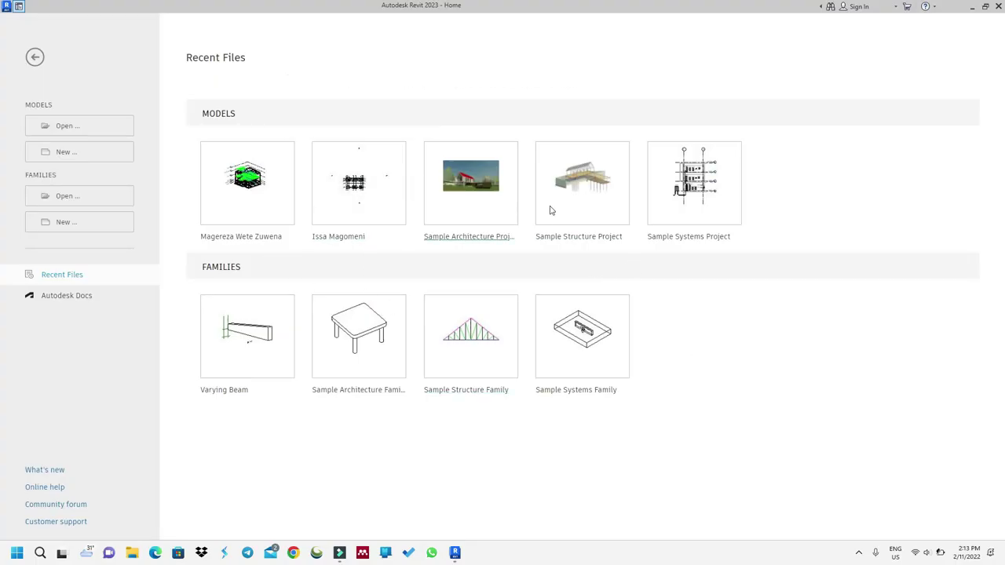
pyautogui.click(70, 153)
pyautogui.click(454, 252)
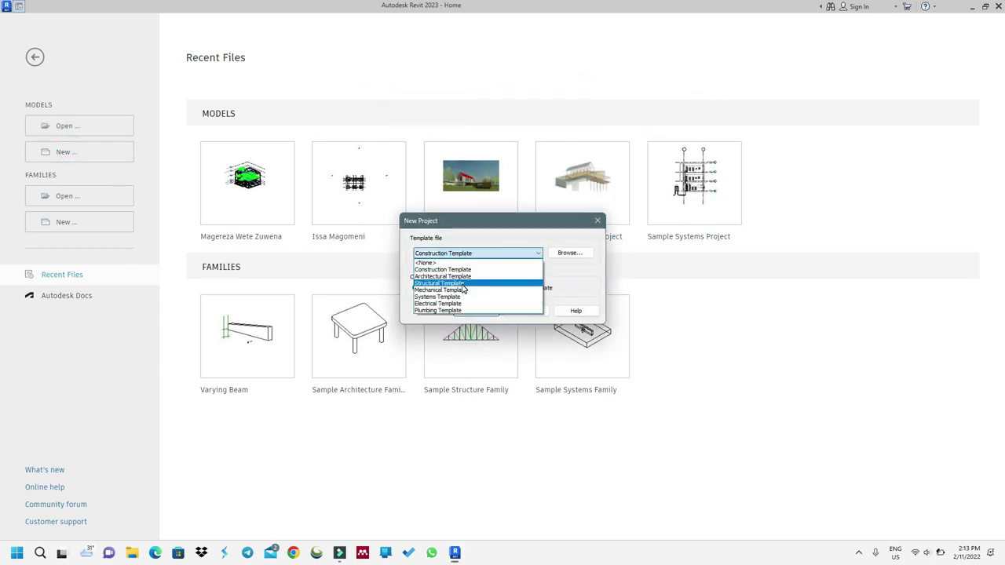
pyautogui.click(460, 283)
pyautogui.click(477, 311)
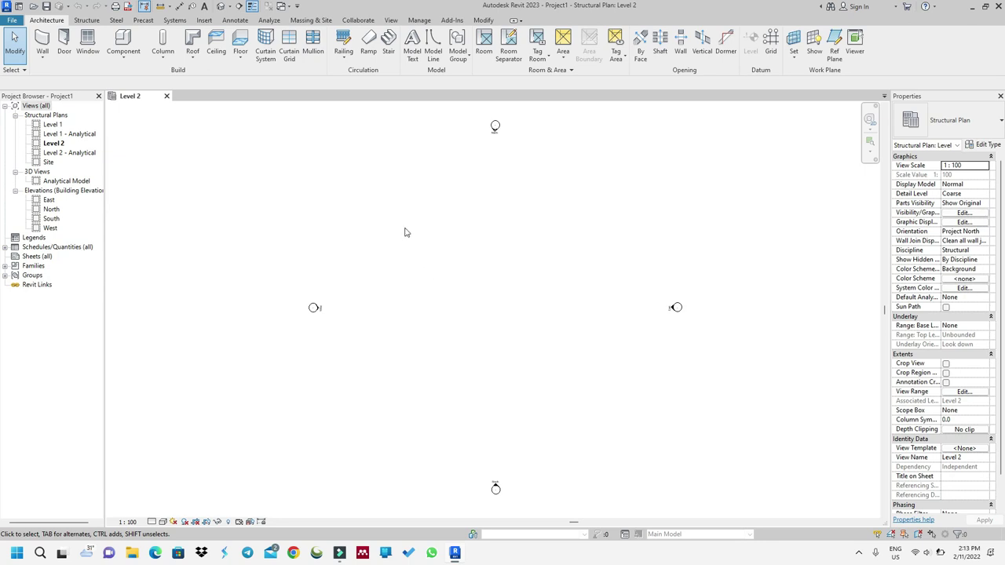
# Load the 'Varying Beam' family from the Documents folder into the project
pyautogui.click(85, 19)
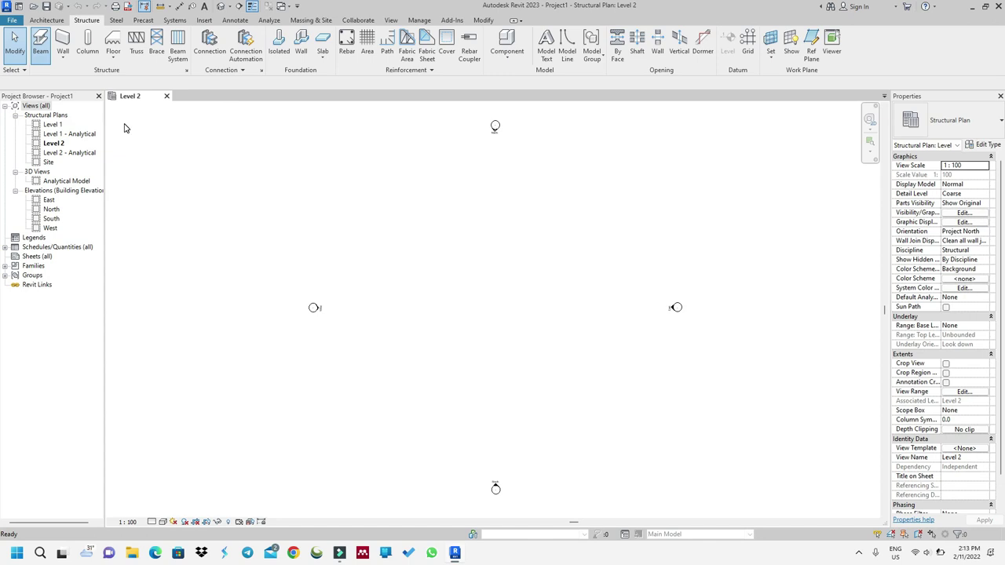
pyautogui.click(454, 47)
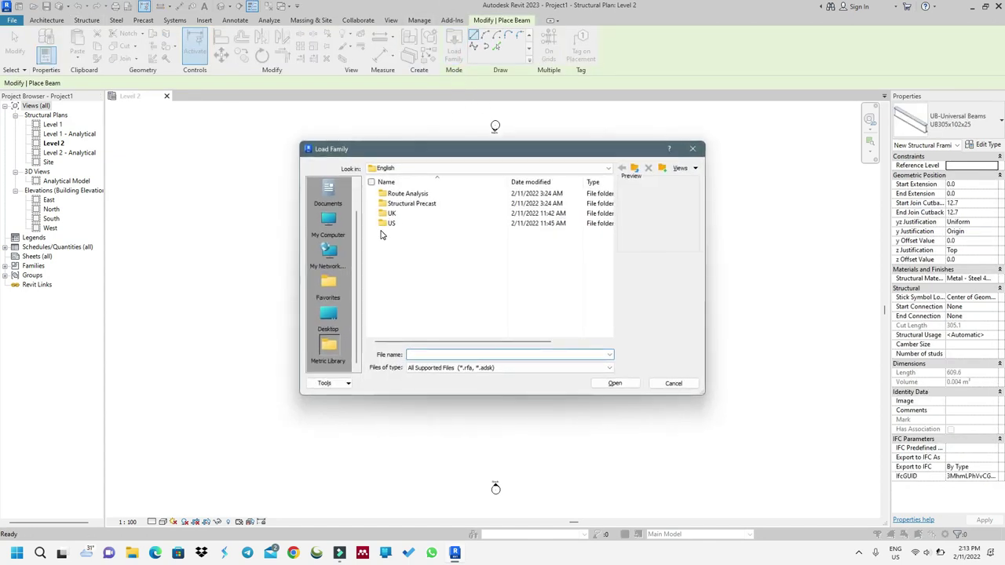
pyautogui.click(328, 192)
pyautogui.scroll(-5, 417, 222)
pyautogui.scroll(-5, 417, 222)
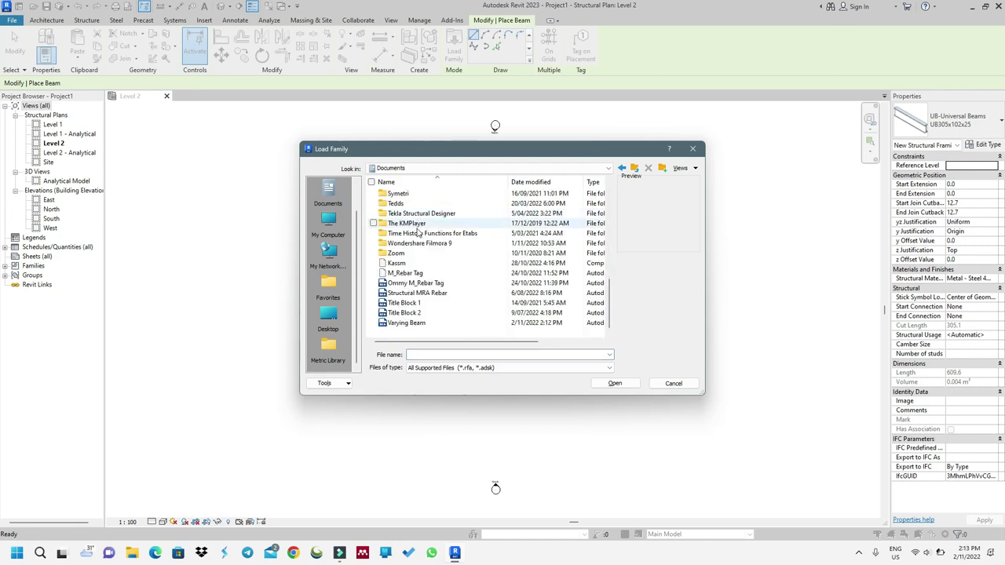
pyautogui.click(406, 323)
pyautogui.click(637, 384)
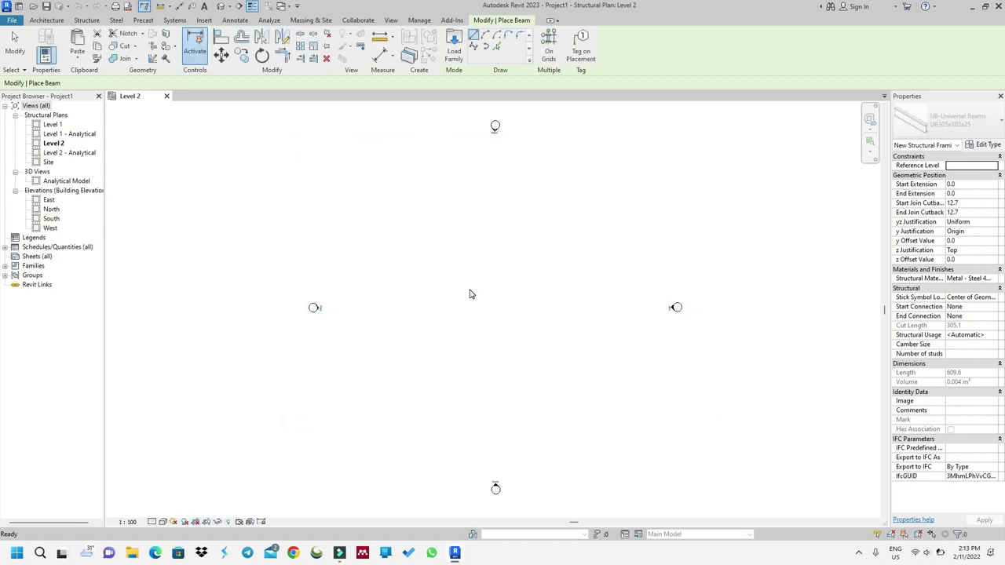
# Place one horizontal Varying Beam on Level 2 and open the default 3D view
pyautogui.click(384, 299)
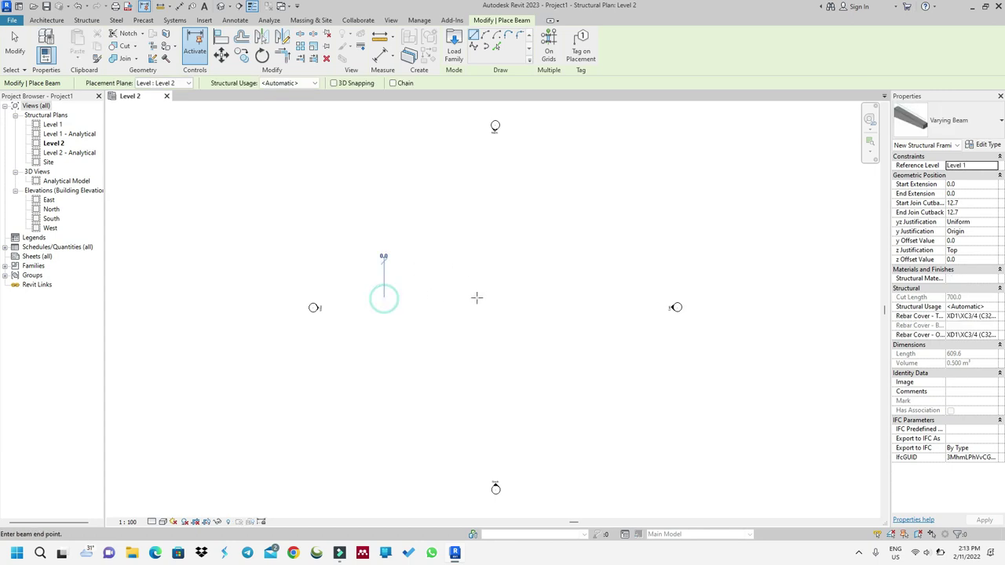
pyautogui.click(543, 299)
pyautogui.press('Escape')
pyautogui.press('Escape')
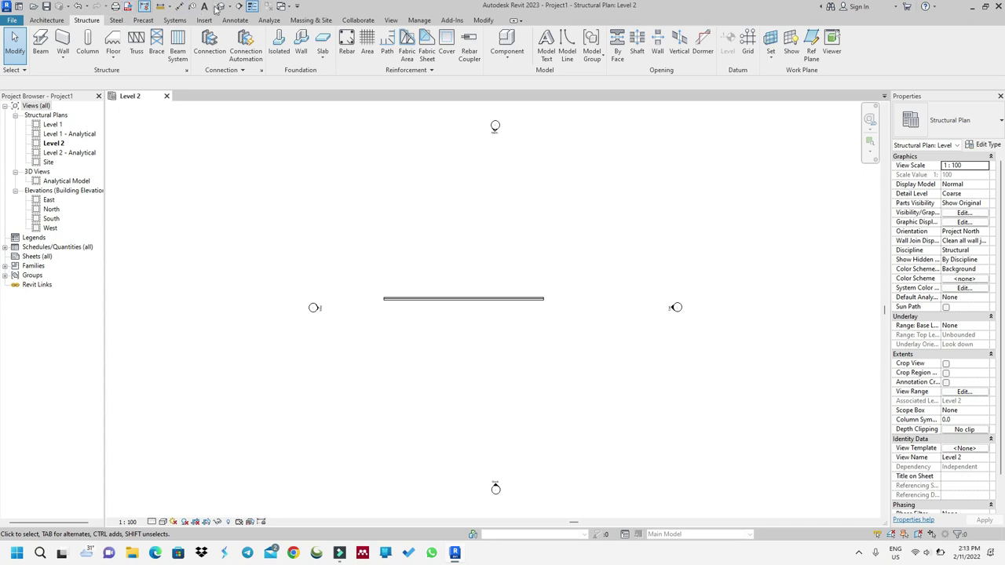
pyautogui.click(227, 6)
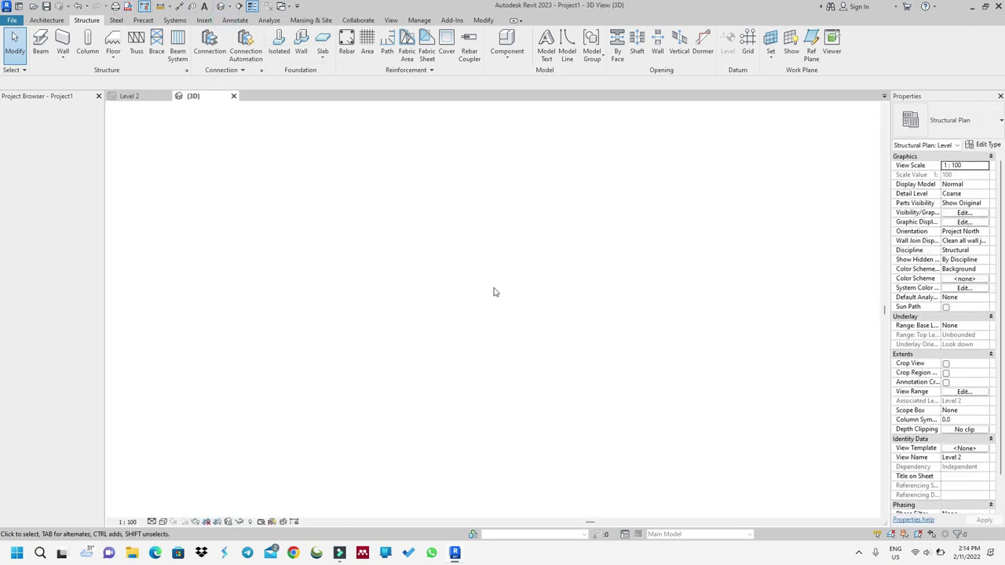
# Shorten the Varying Beam to 8000 long in the Level 2 plan
pyautogui.keyDown('shift'); pyautogui.moveTo(467, 368); pyautogui.dragTo(521, 231, button='middle'); pyautogui.keyUp('shift')
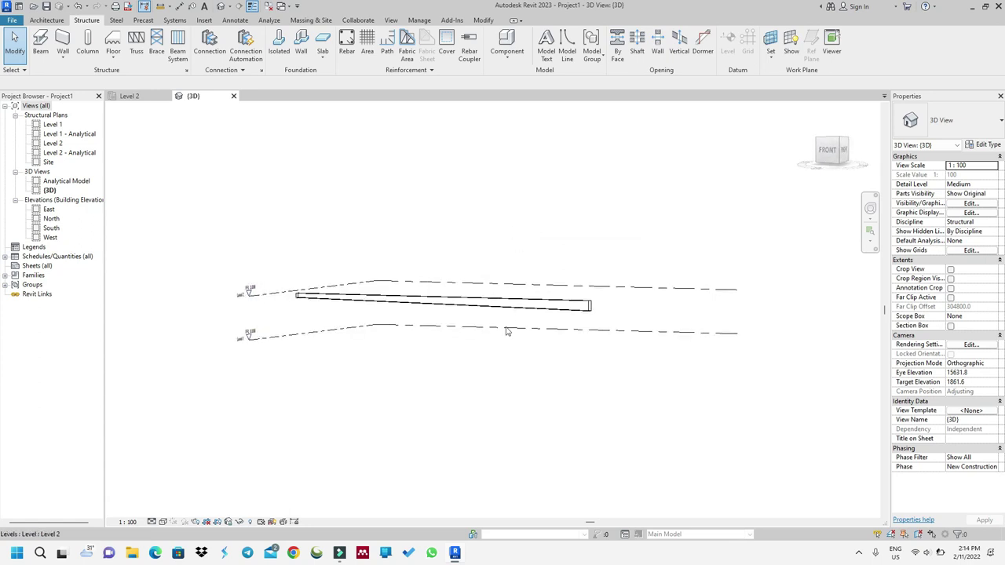
pyautogui.click(135, 95)
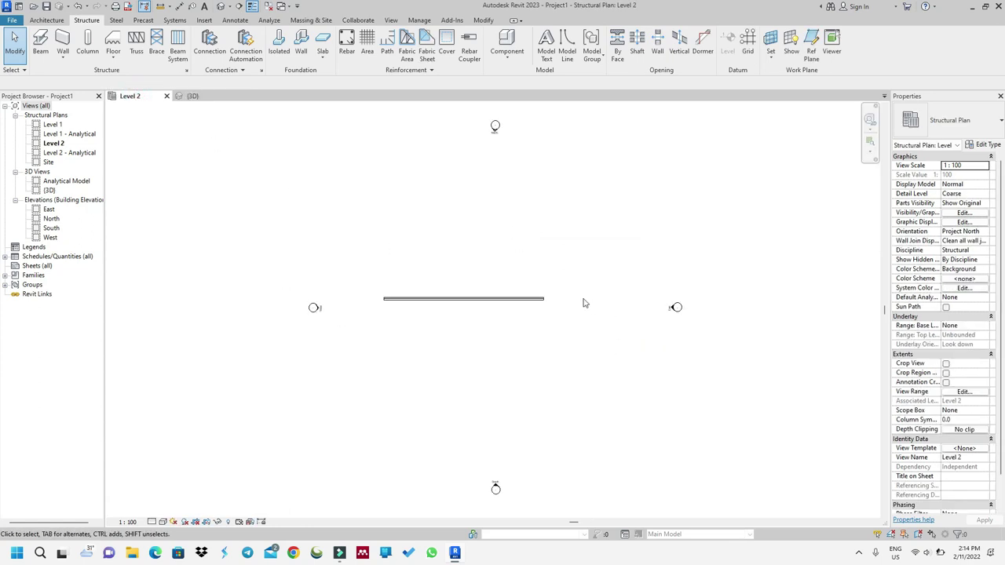
pyautogui.click(541, 302)
pyautogui.moveTo(541, 302); pyautogui.dragTo(450, 299)
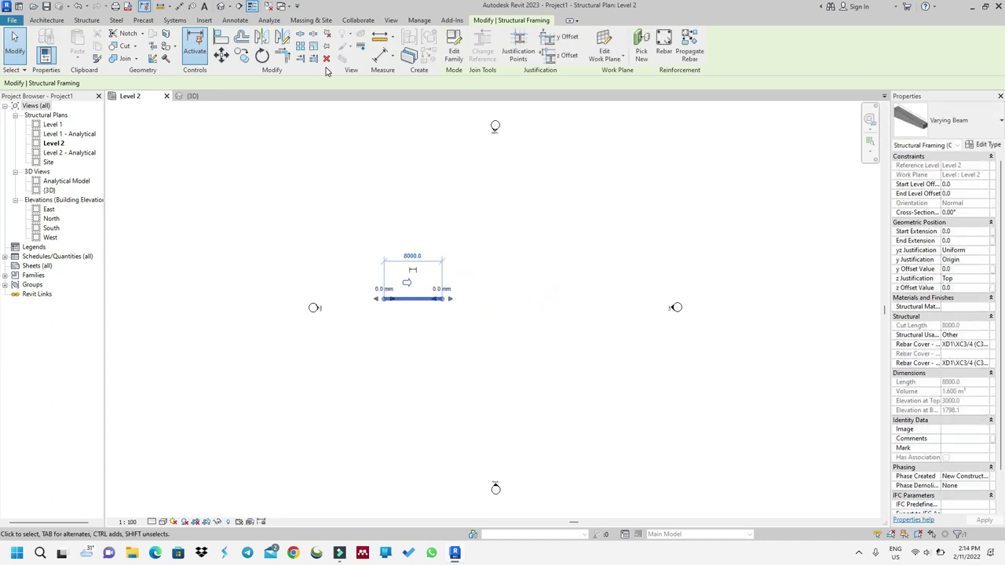
pyautogui.press('Escape')
# In 3D, open the beam's type properties showing B 400, H 700, h 300
pyautogui.click(196, 96)
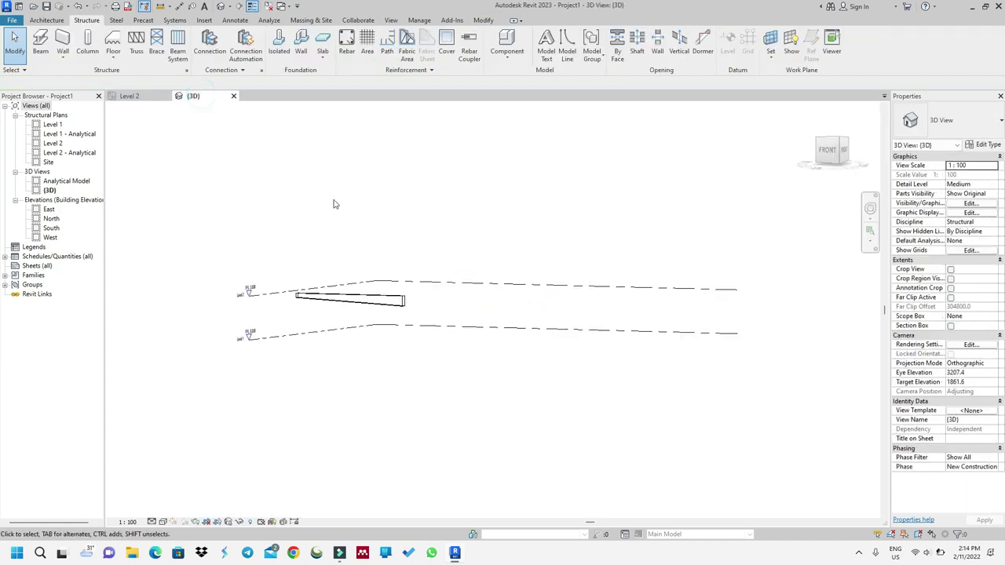
pyautogui.scroll(5, 385, 287)
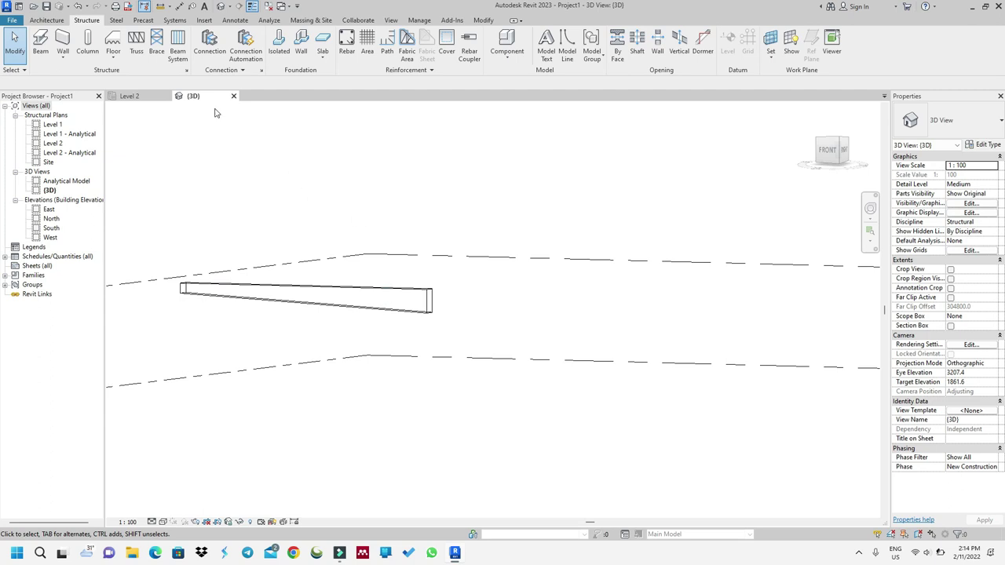
pyautogui.click(620, 248)
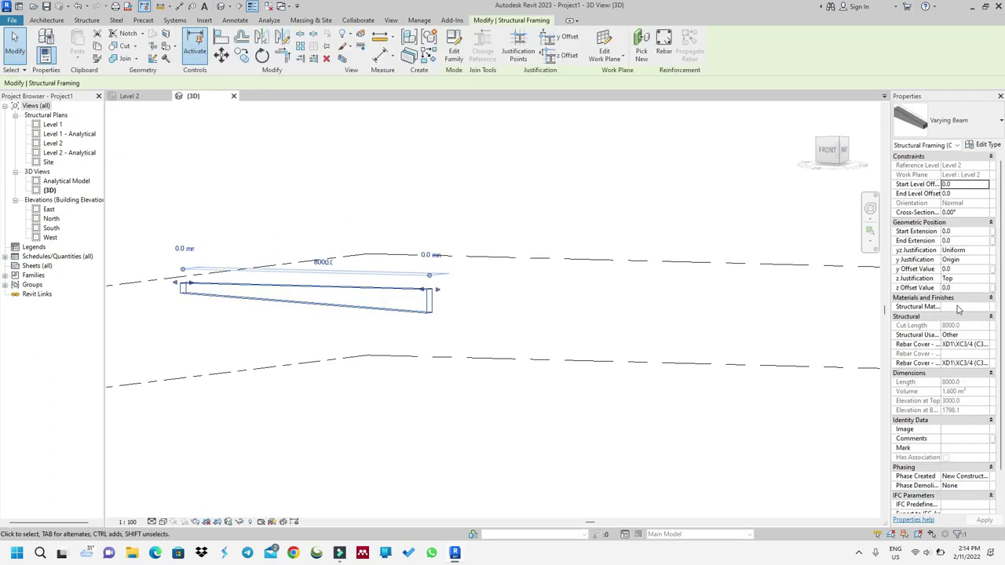
pyautogui.click(983, 145)
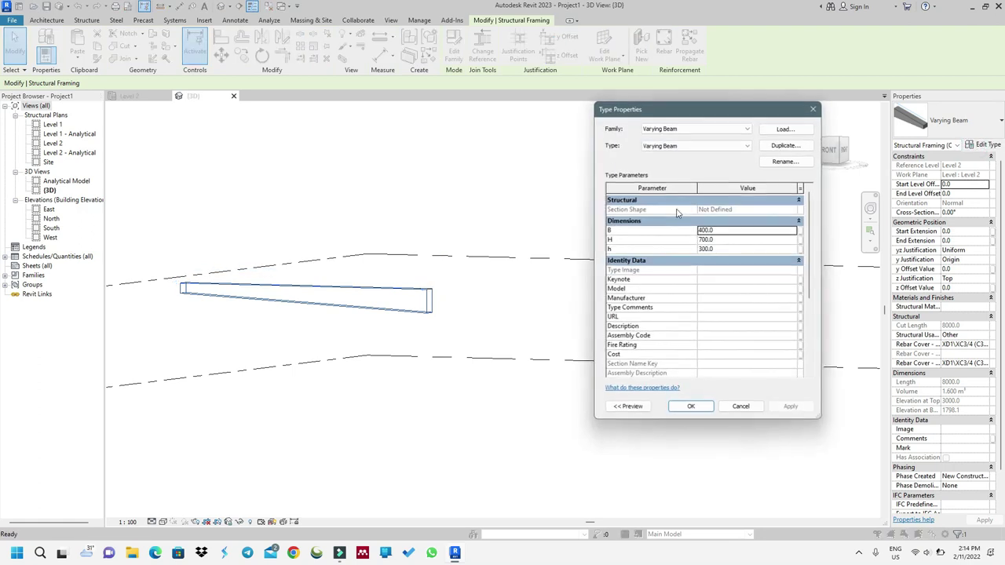
# Increase the beam's H depth to 1500 and deselect it to see the deeper taper
pyautogui.click(747, 240)
pyautogui.click(691, 407)
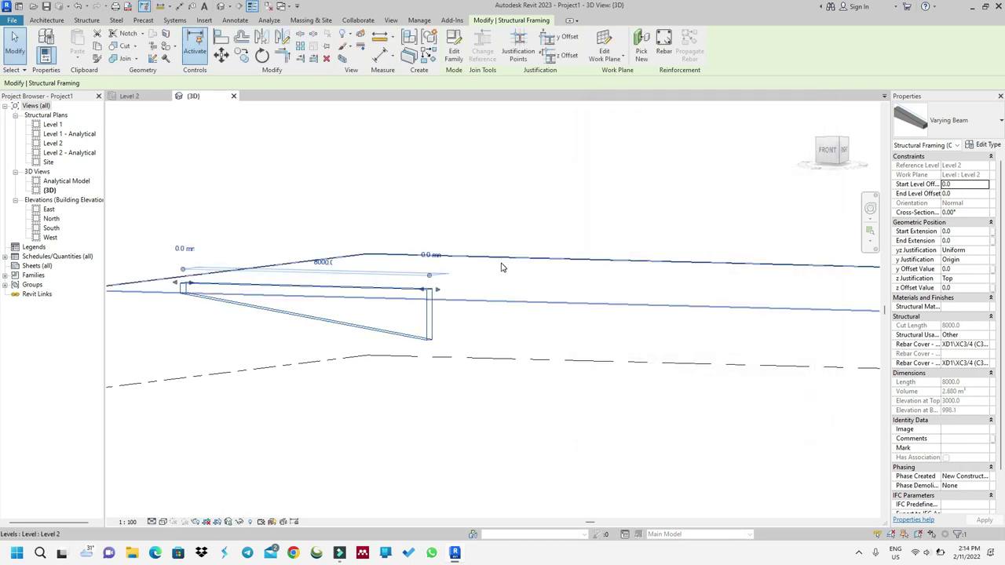
pyautogui.click(493, 308)
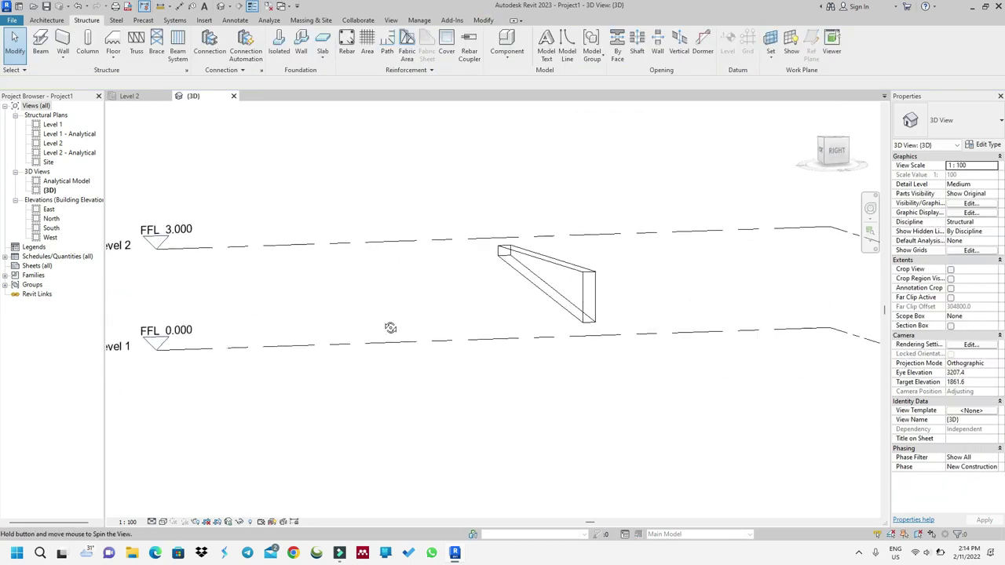